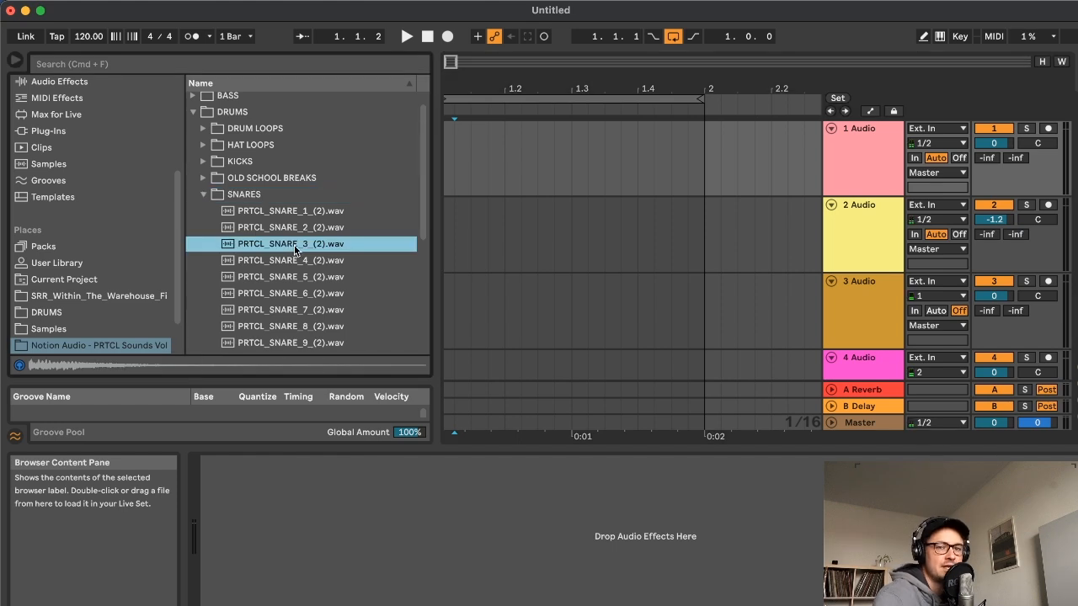
# Place PRTCL_SNARE_3_(2).wav on the first audio track at beat 1.2 and play the arrangement
pyautogui.moveTo(297, 243); pyautogui.dragTo(504, 166)
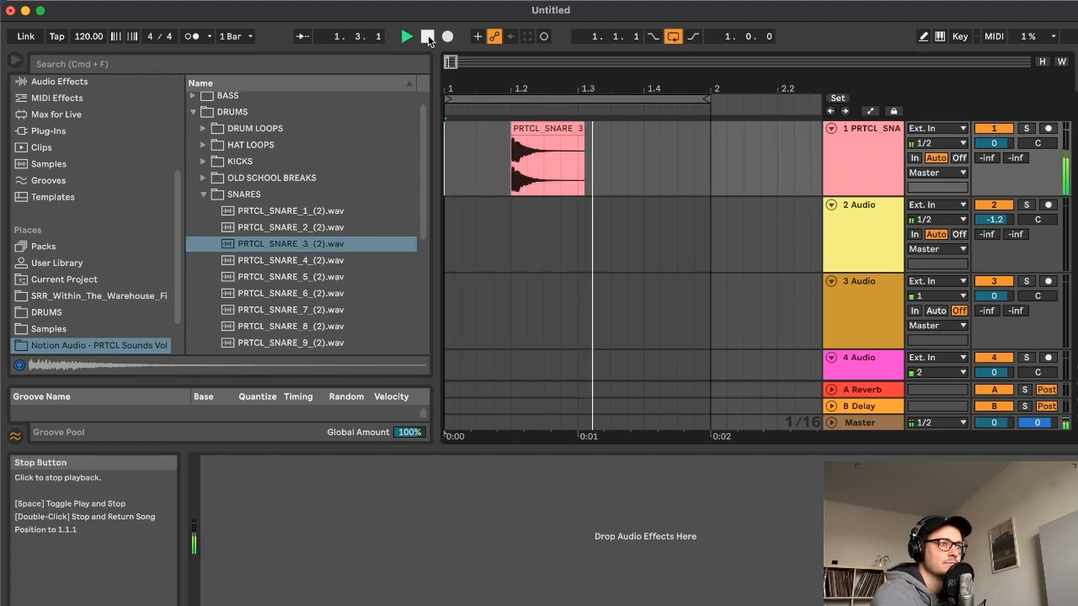
pyautogui.press('space')
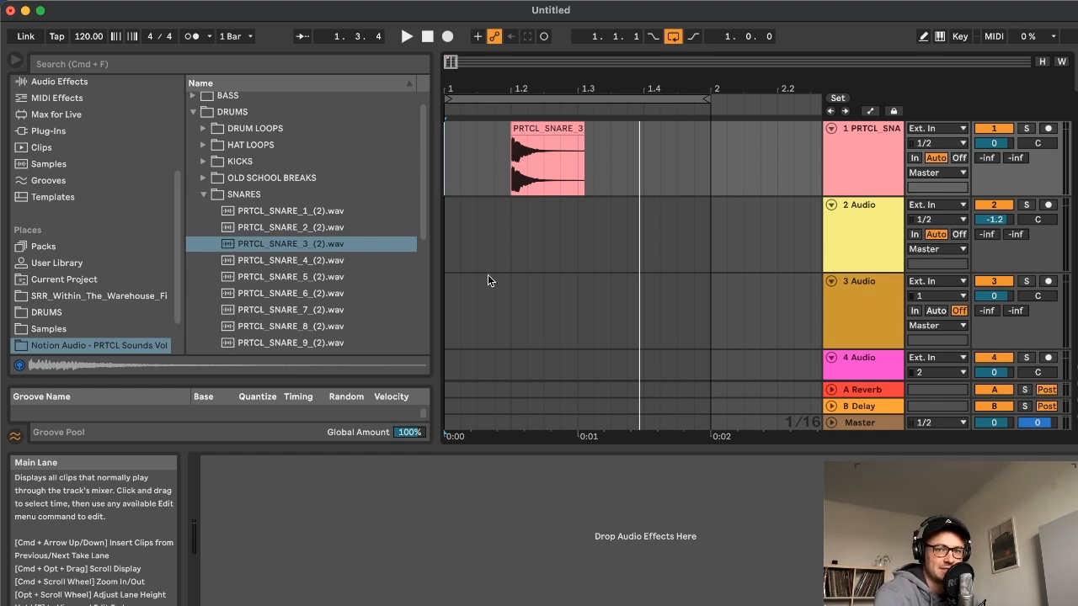
# Try trimming most of the snare clip's tail on the first track, restore its full length, and audition it
pyautogui.moveTo(581, 127); pyautogui.dragTo(533, 128)
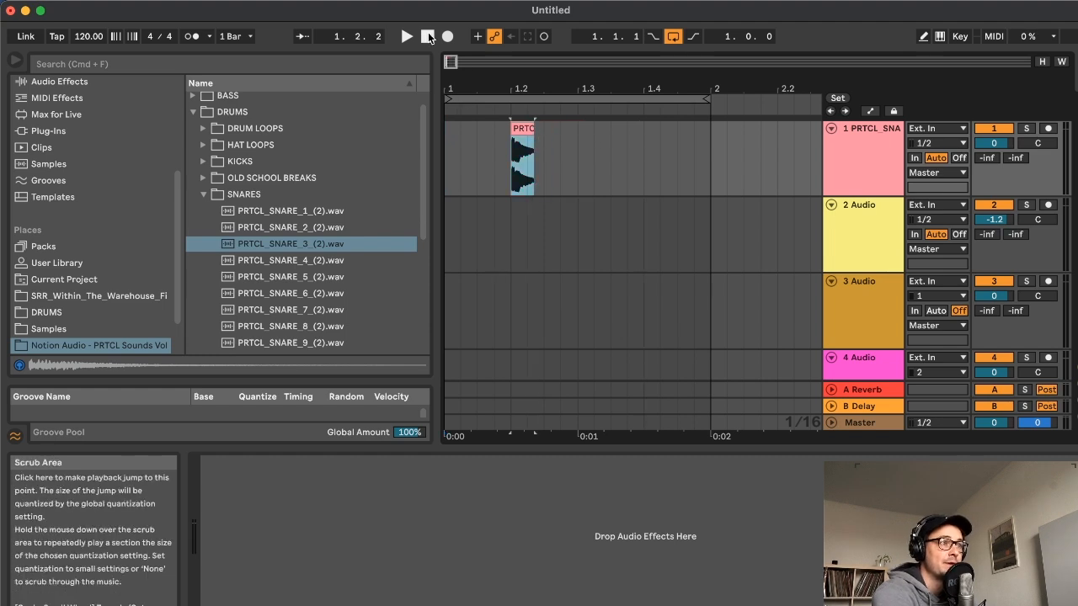
pyautogui.click(407, 37)
pyautogui.press('space')
pyautogui.moveTo(533, 128); pyautogui.dragTo(584, 128)
pyautogui.press('space')
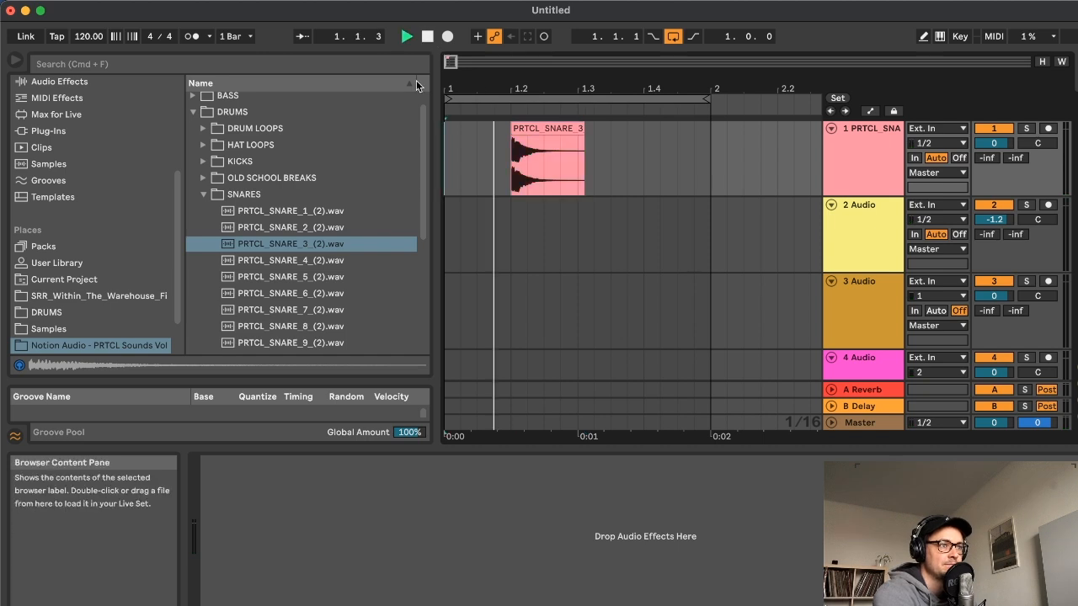
pyautogui.click(426, 38)
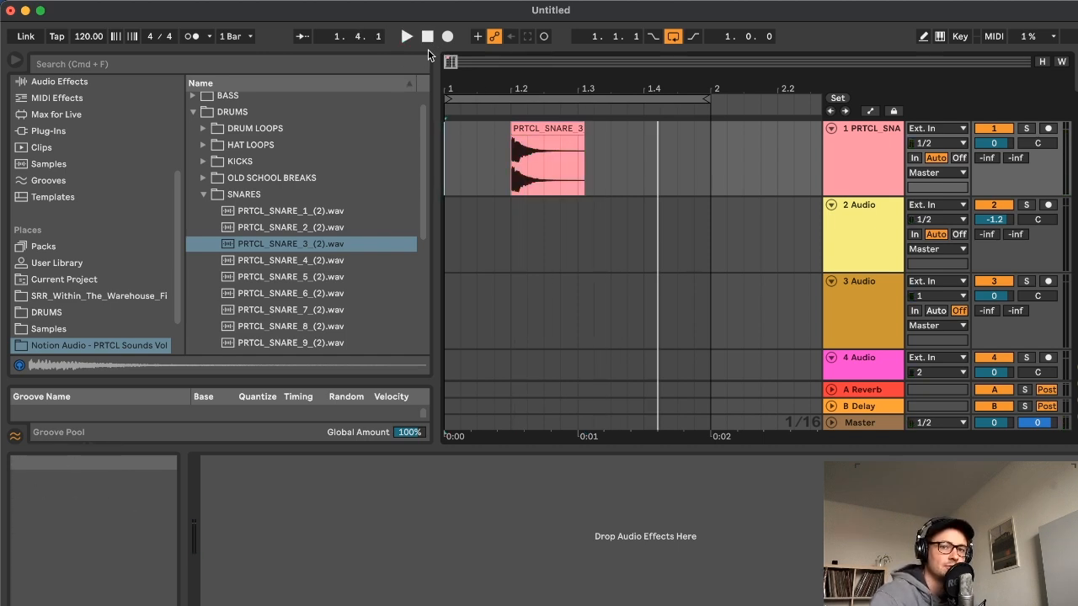
# Layer PRTCL_SNARE_5_(2).wav on the second audio track at beat 1.2 and play both snares together
pyautogui.click(292, 276)
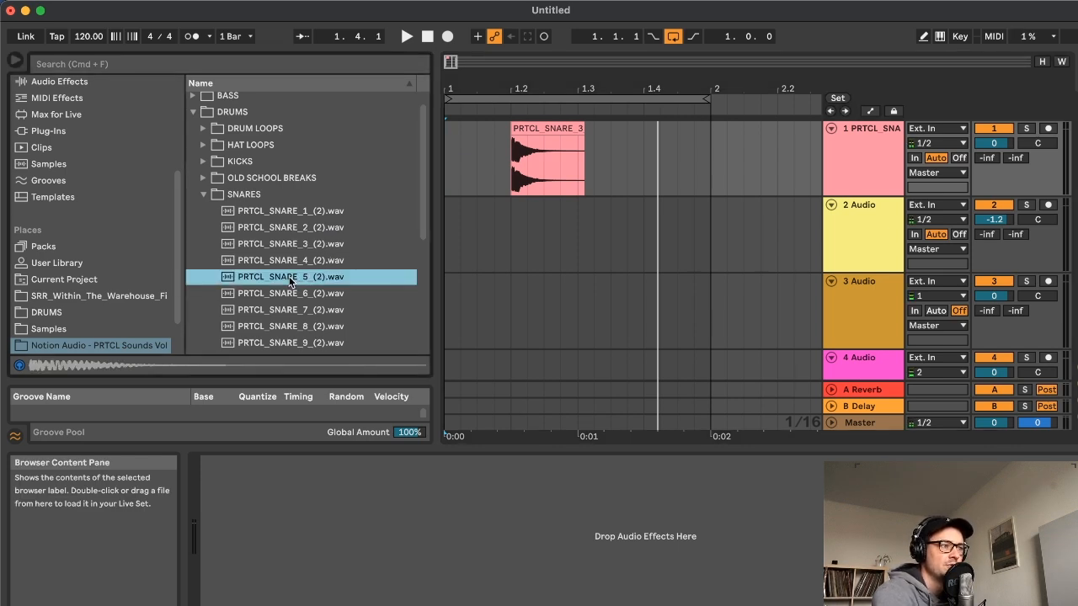
pyautogui.moveTo(290, 275); pyautogui.dragTo(518, 237)
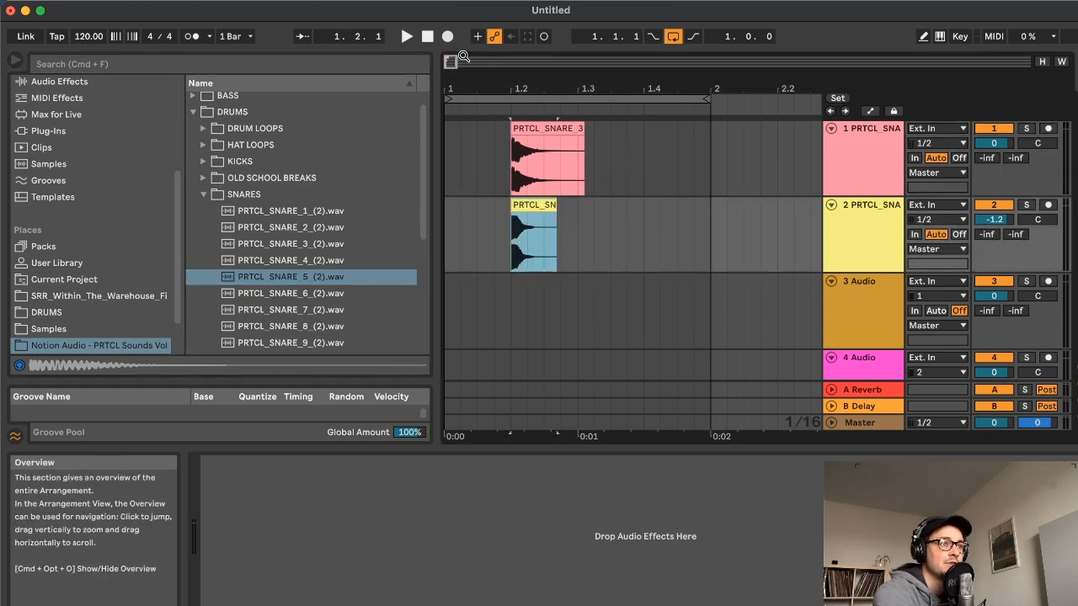
pyautogui.click(427, 36)
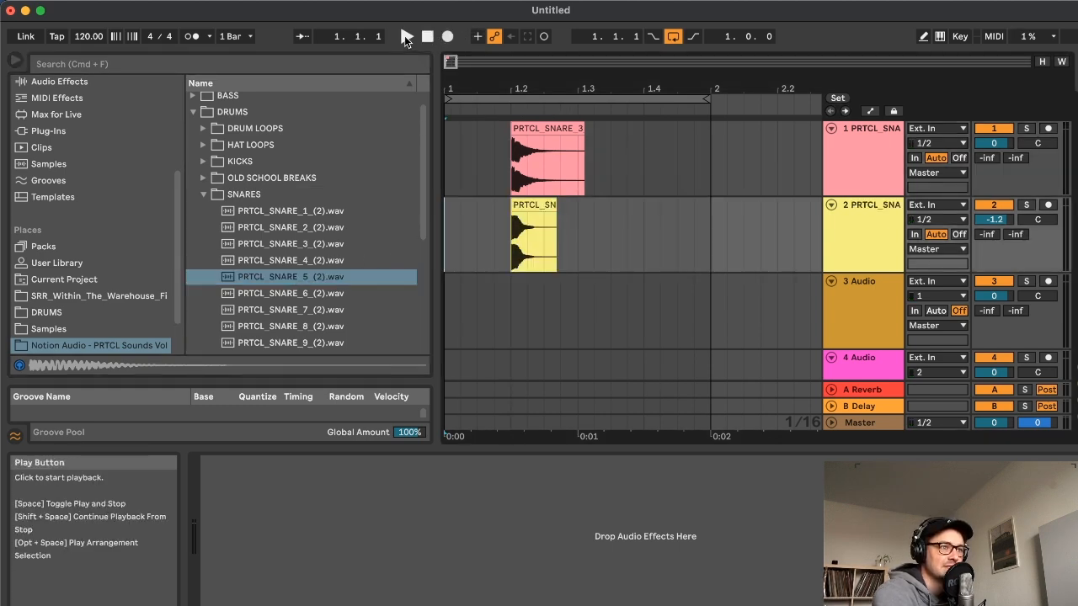
pyautogui.click(405, 36)
pyautogui.click(426, 36)
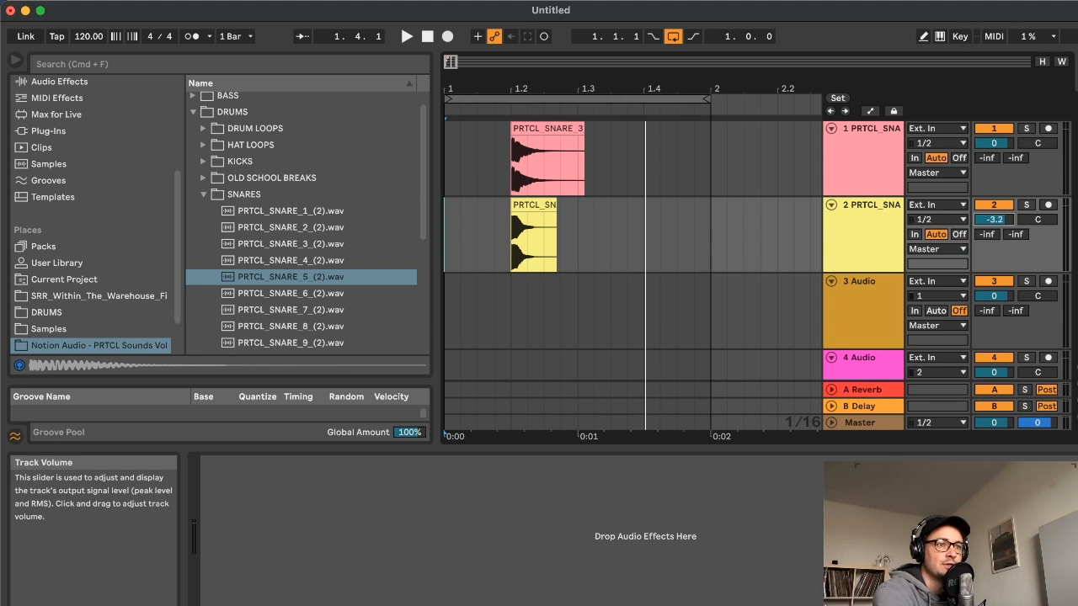
# Balance the snare layers by lowering the first track's volume to -3.9 and the second track's to -6.4
pyautogui.click(427, 37)
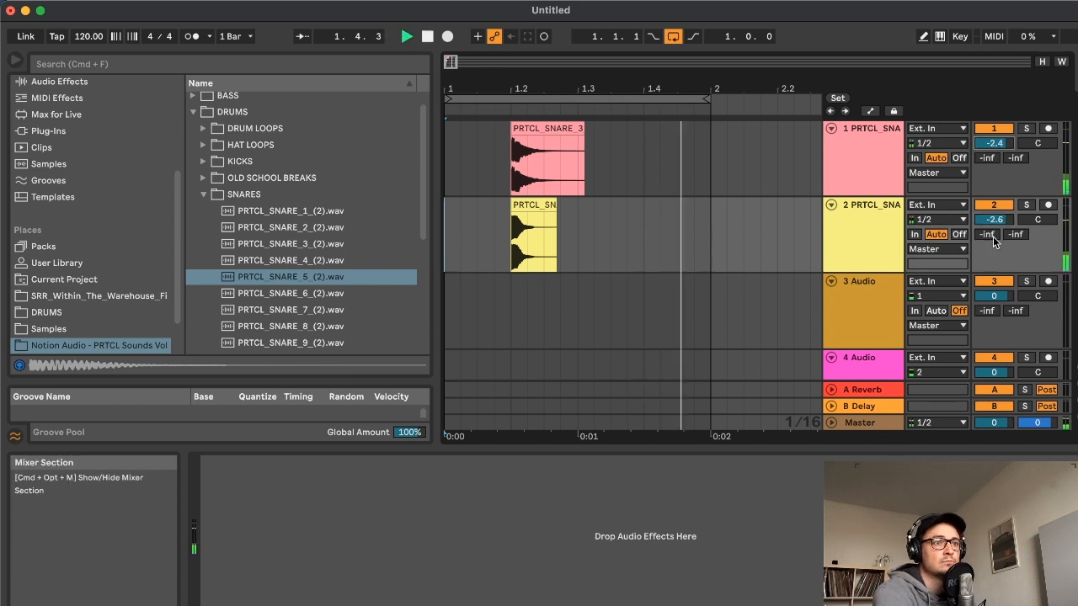
pyautogui.moveTo(995, 221); pyautogui.dragTo(995, 230)
pyautogui.moveTo(997, 146); pyautogui.dragTo(996, 158)
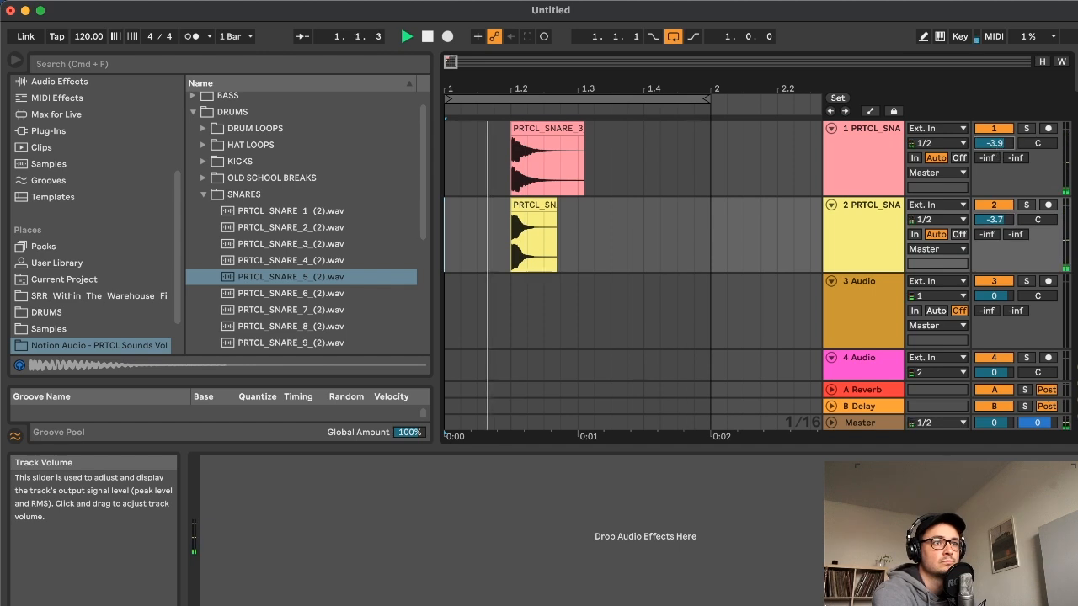
pyautogui.moveTo(996, 222); pyautogui.dragTo(996, 238)
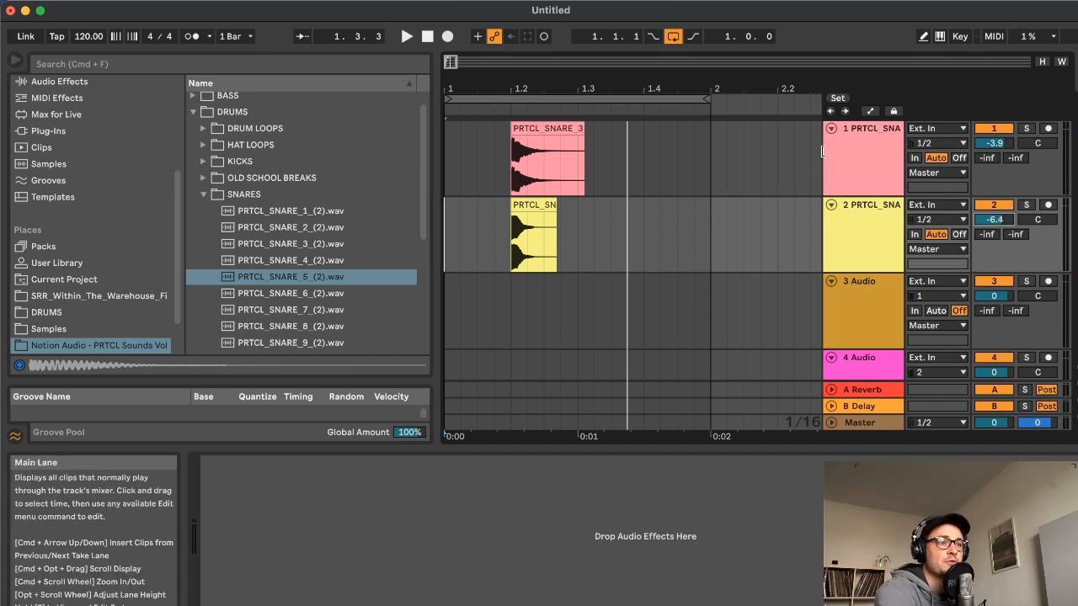
# Find the FabFilter Audio Units plug-ins in the browser and load Pro-Q 2 on the first snare track
pyautogui.click(857, 133)
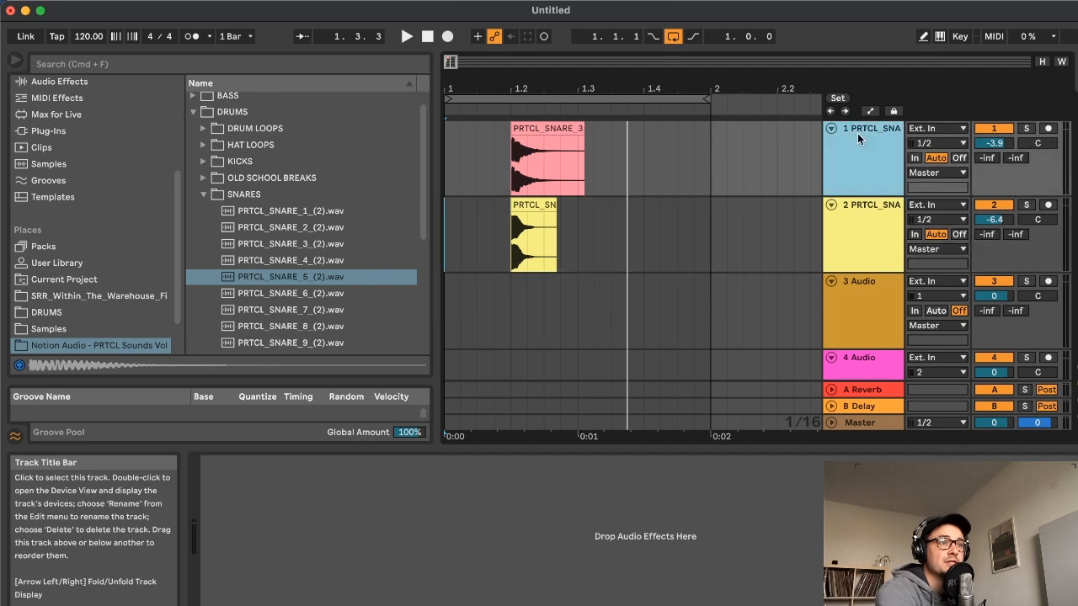
pyautogui.click(202, 193)
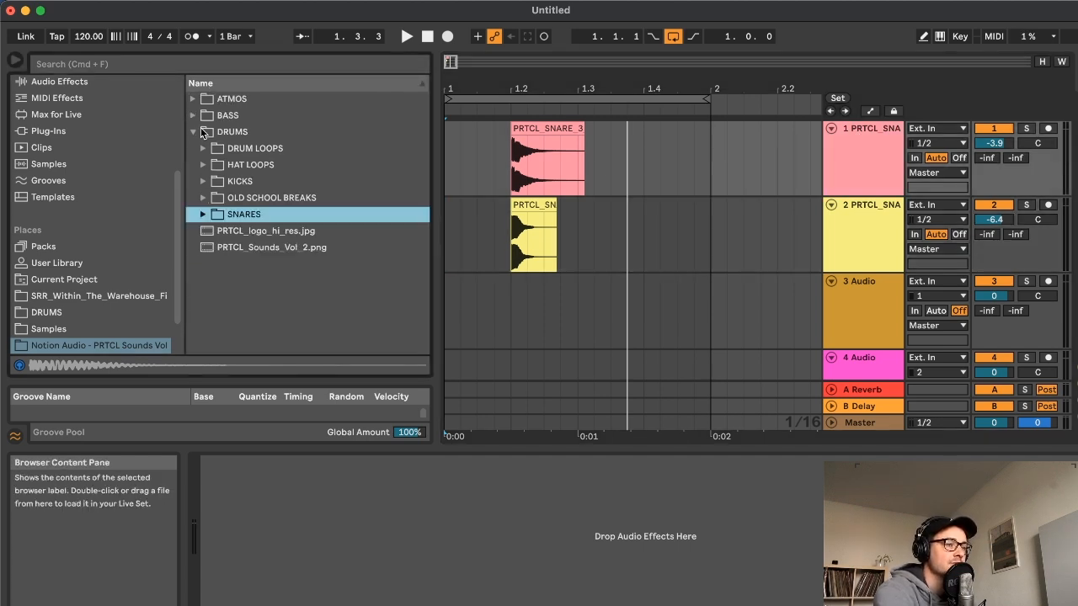
pyautogui.scroll(-2, 72, 266)
pyautogui.scroll(6, 71, 265)
pyautogui.scroll(-2, 71, 267)
pyautogui.click(63, 228)
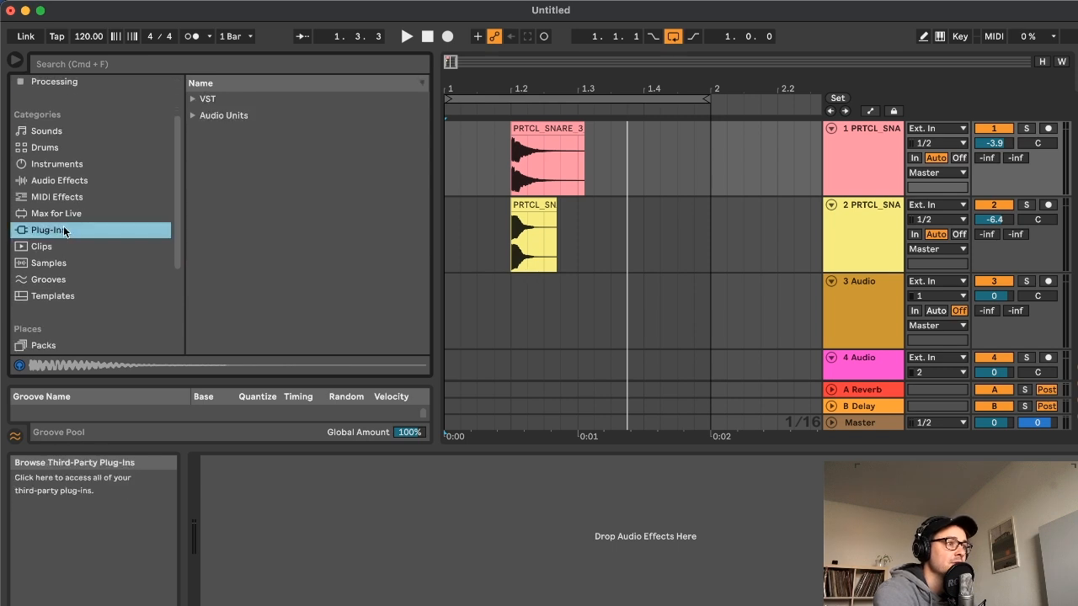
pyautogui.click(193, 115)
pyautogui.click(151, 64)
pyautogui.write('fab')
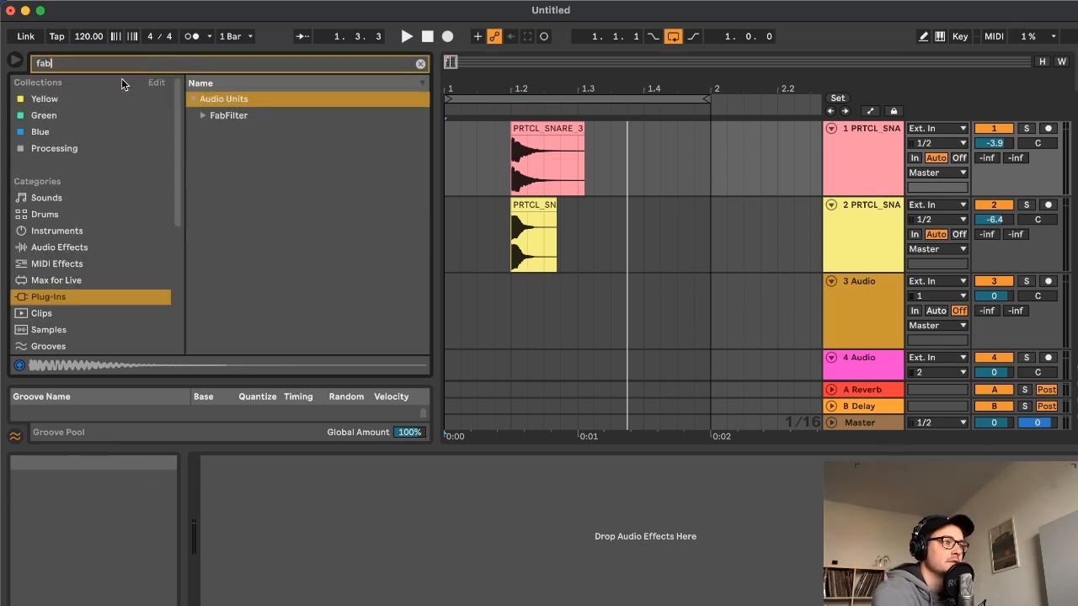
pyautogui.click(200, 115)
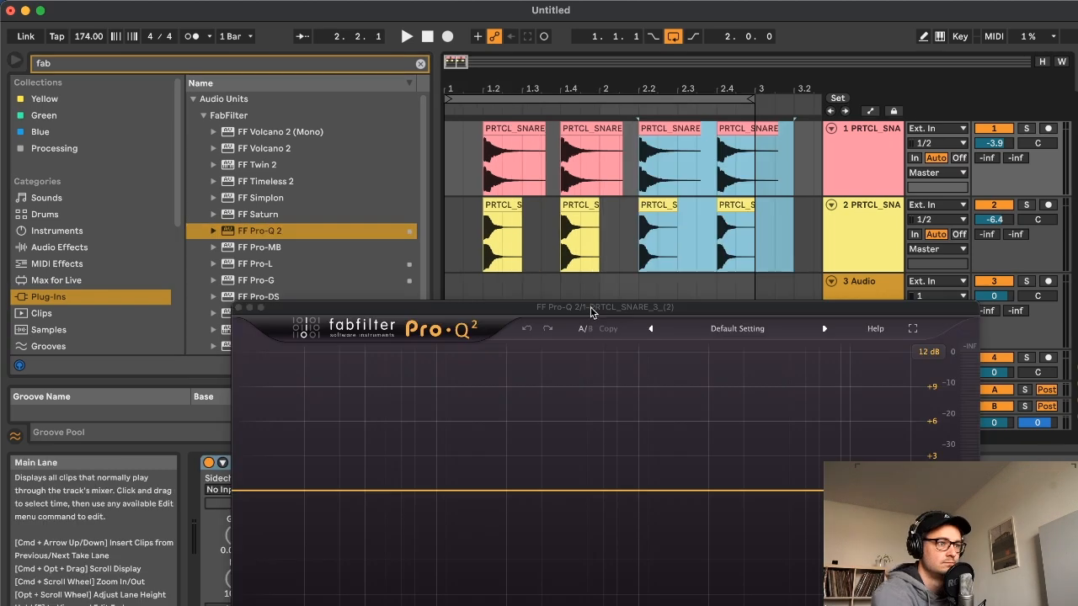
pyautogui.moveTo(591, 312); pyautogui.dragTo(492, 134)
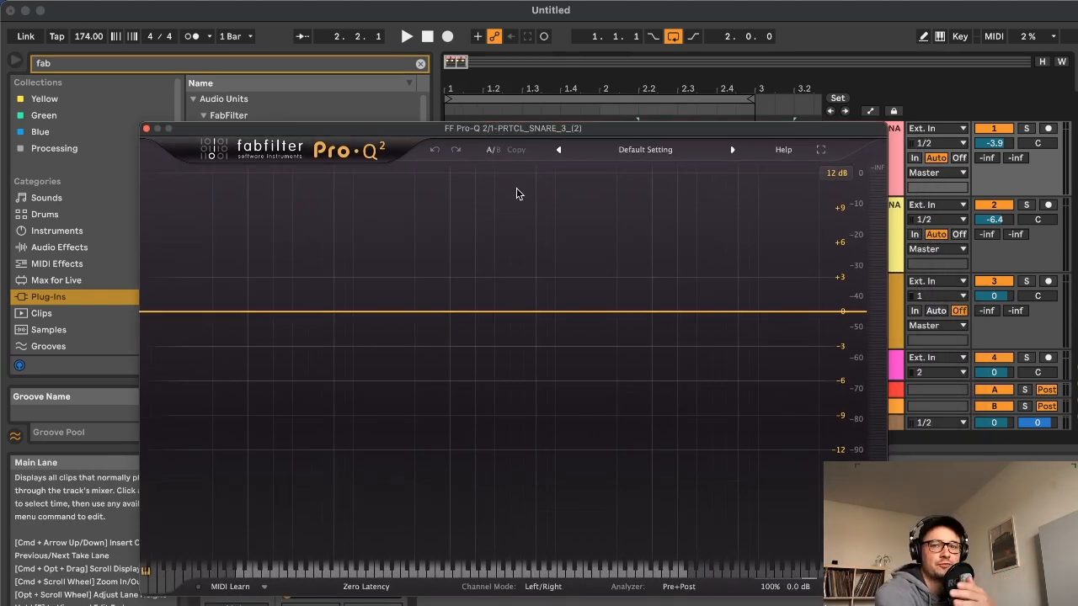
# Play the loop and add a bell boost of about 3.25 dB near 1223 Hz in the first snare's Pro-Q 2
pyautogui.moveTo(530, 137); pyautogui.dragTo(525, 149)
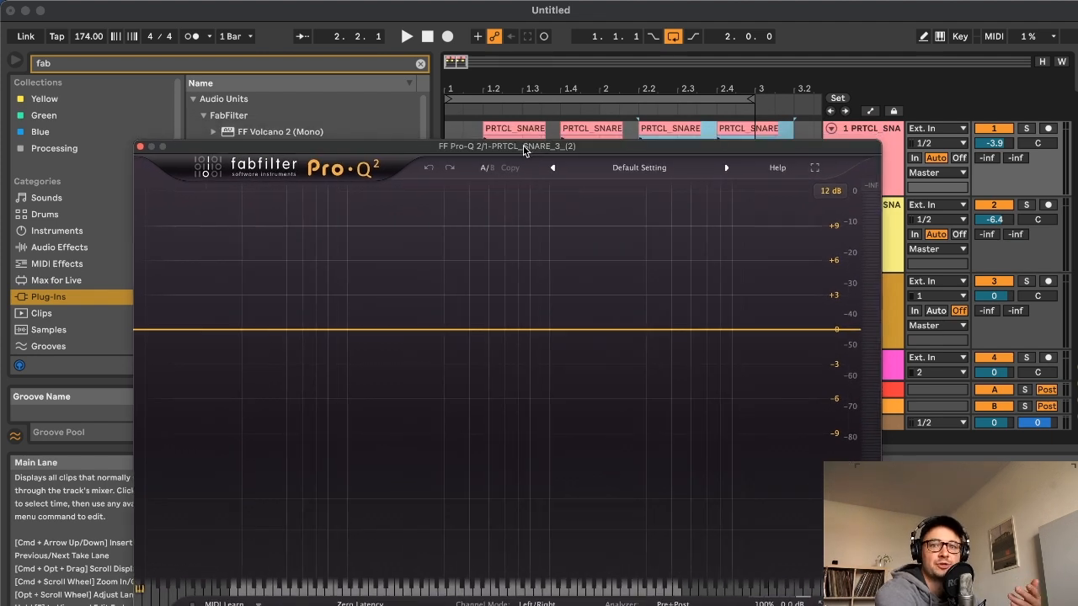
pyautogui.click(406, 36)
pyautogui.moveTo(428, 329); pyautogui.dragTo(567, 292)
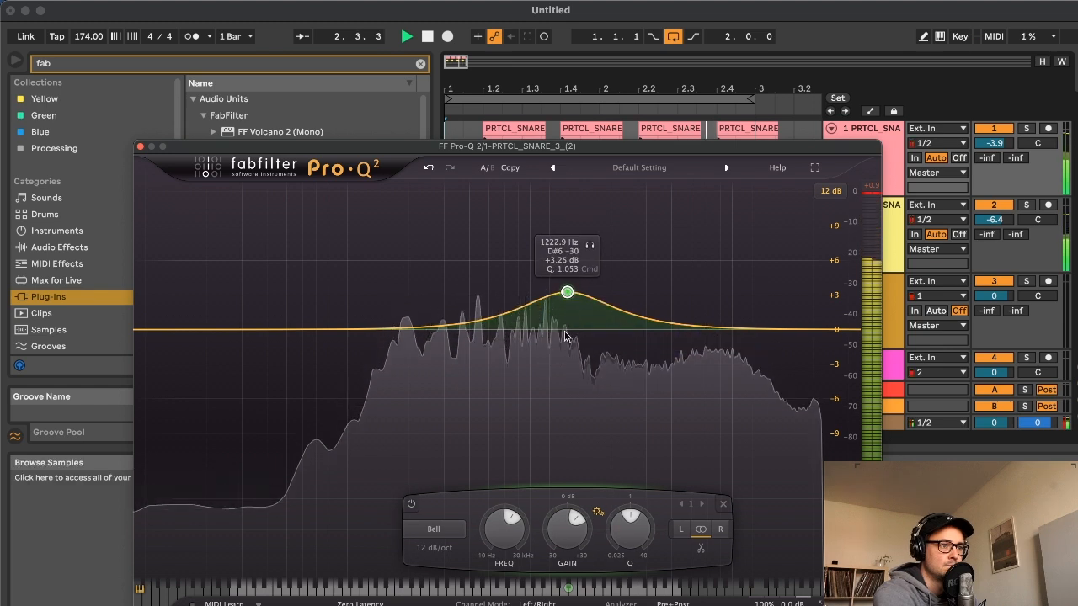
# Compare the looped snare with the Pro-Q 2 bell band bypassed and enabled
pyautogui.click(411, 504)
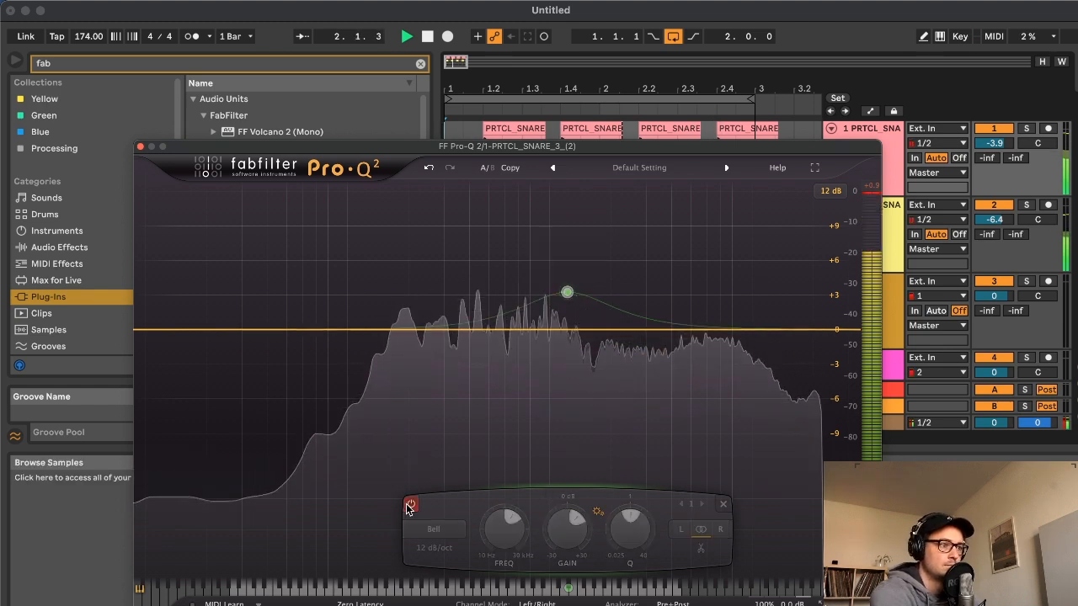
pyautogui.click(411, 504)
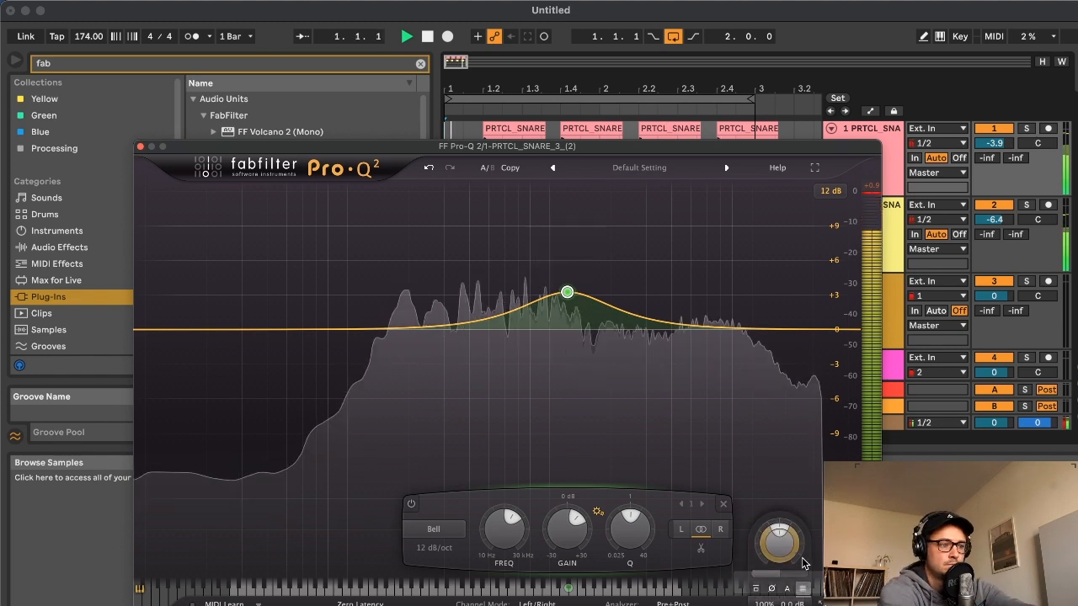
pyautogui.press('space')
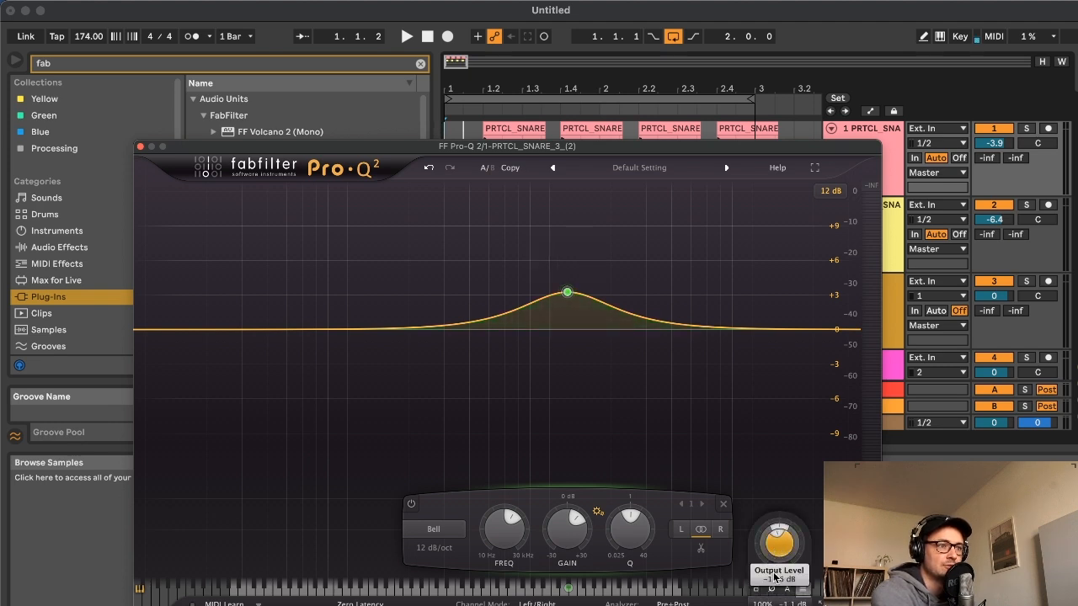
pyautogui.click(405, 38)
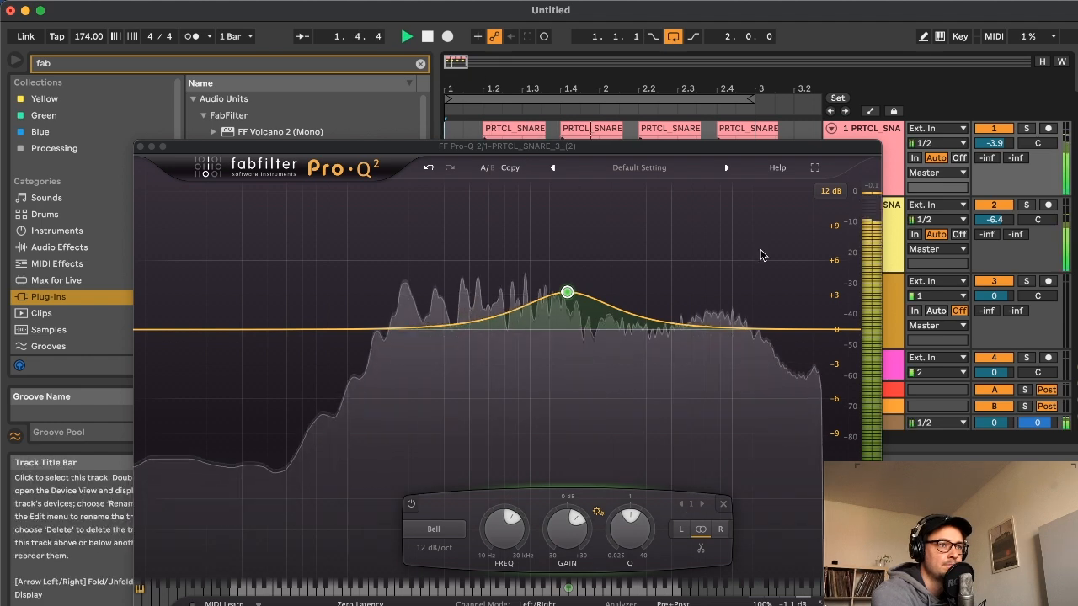
pyautogui.moveTo(497, 145); pyautogui.dragTo(503, 138)
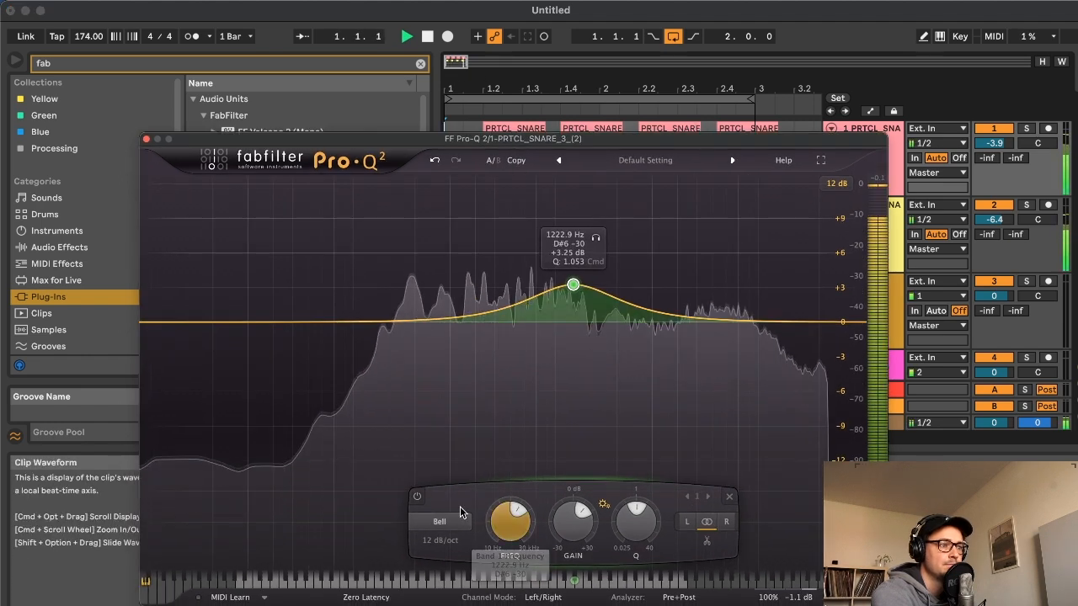
pyautogui.click(414, 500)
pyautogui.click(414, 500)
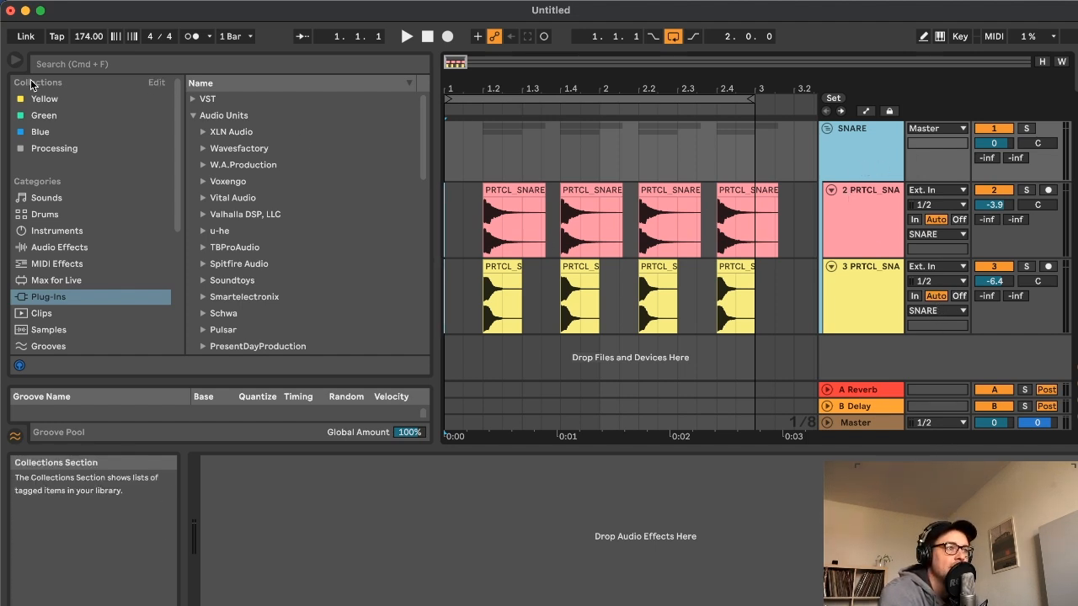
# Search the plug-ins for "den" and load denise Dragon Fire on the SNARE group, moving its window clear of the browser
pyautogui.click(76, 68)
pyautogui.write('den')
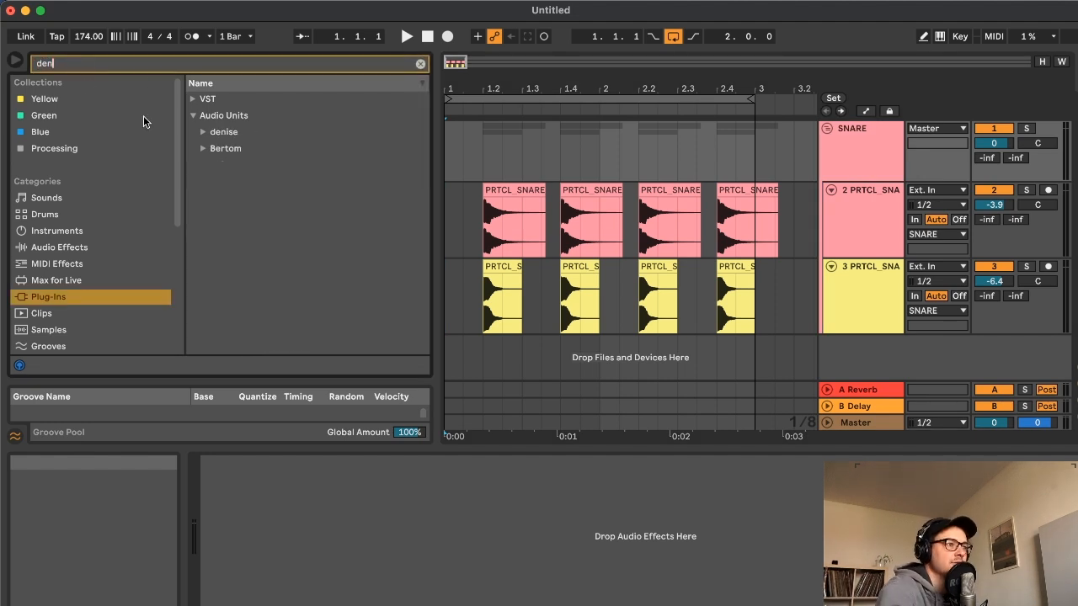
pyautogui.click(204, 133)
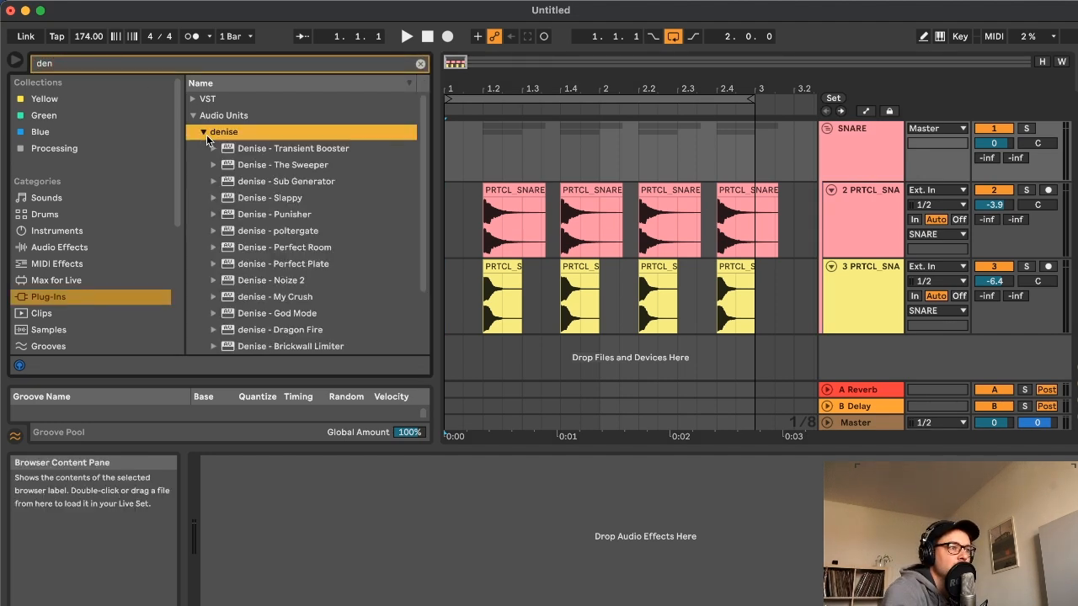
pyautogui.scroll(-1, 303, 284)
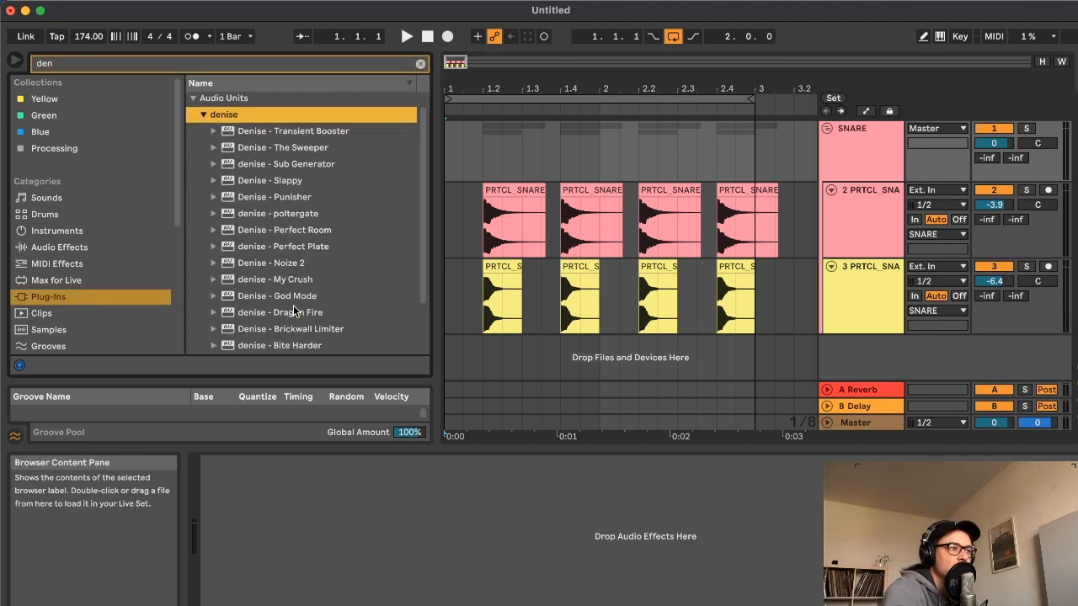
pyautogui.click(288, 313)
pyautogui.moveTo(819, 152); pyautogui.dragTo(819, 153)
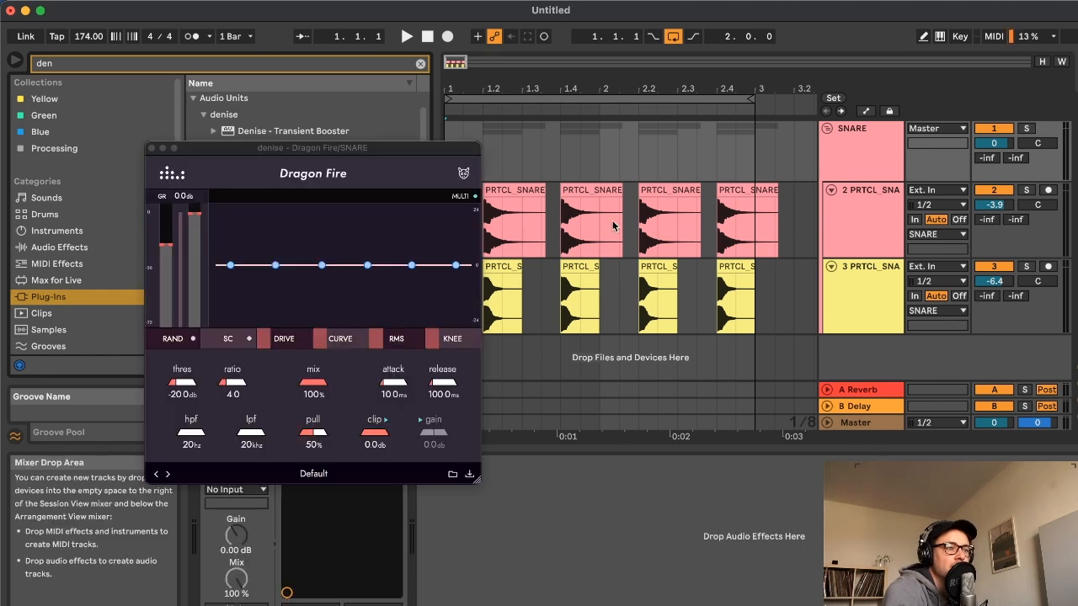
pyautogui.moveTo(343, 149); pyautogui.dragTo(460, 183)
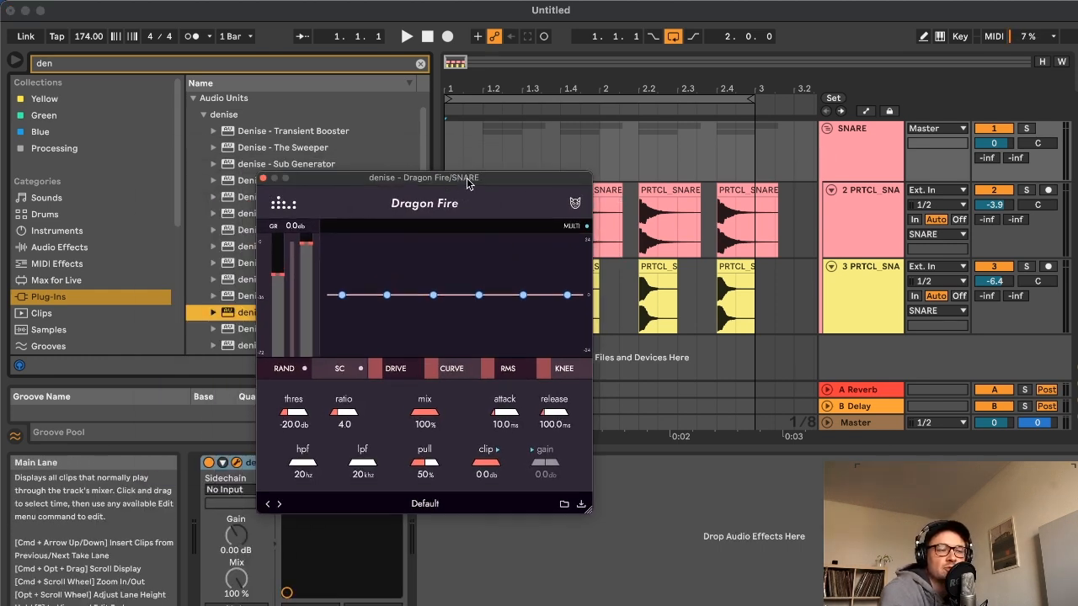
pyautogui.moveTo(473, 186); pyautogui.dragTo(540, 189)
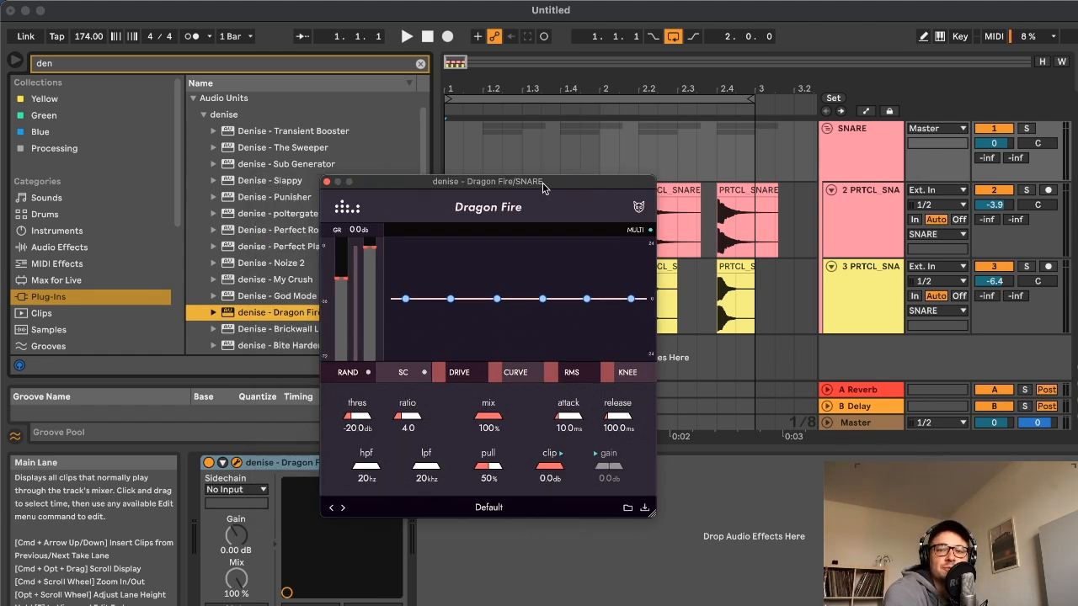
pyautogui.moveTo(543, 187); pyautogui.dragTo(618, 177)
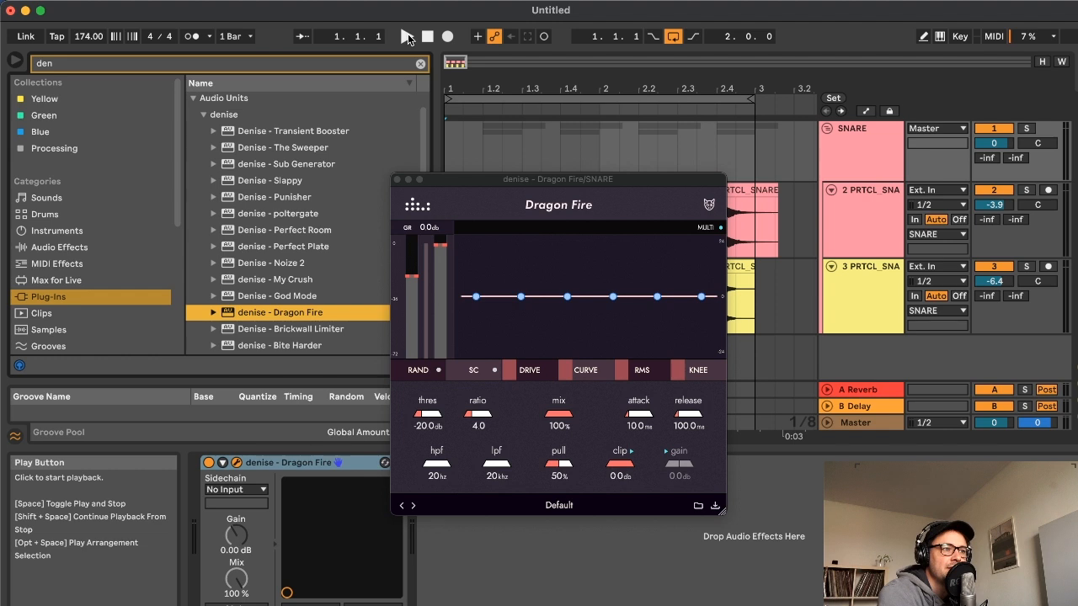
# Play the loop and lower Dragon Fire's threshold to about -30.1 dB on the SNARE group
pyautogui.click(408, 35)
pyautogui.moveTo(428, 278); pyautogui.dragTo(415, 293)
pyautogui.moveTo(474, 179); pyautogui.dragTo(479, 172)
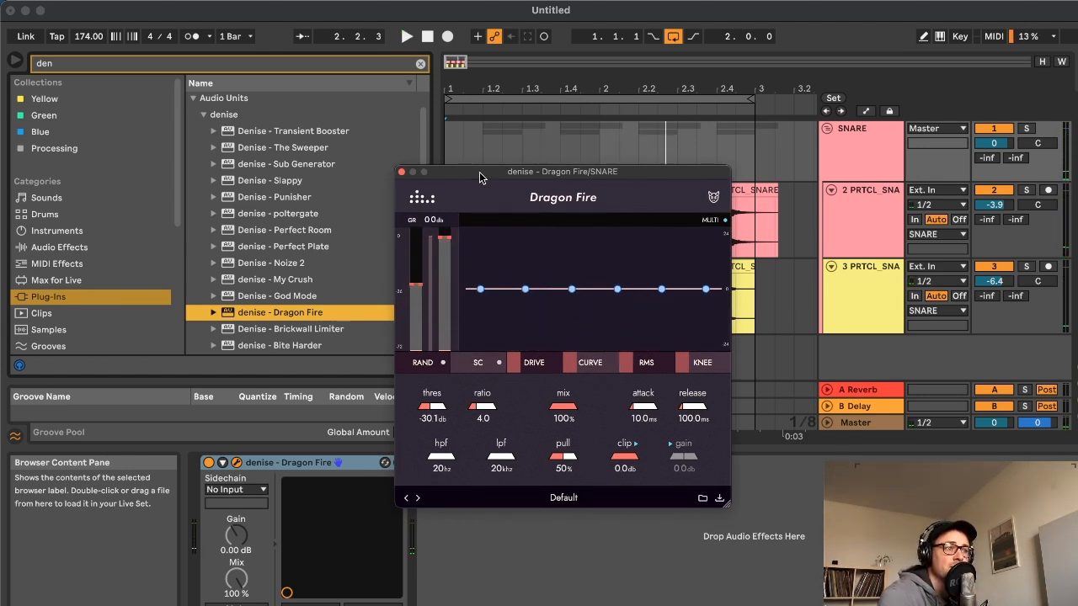
pyautogui.click(517, 161)
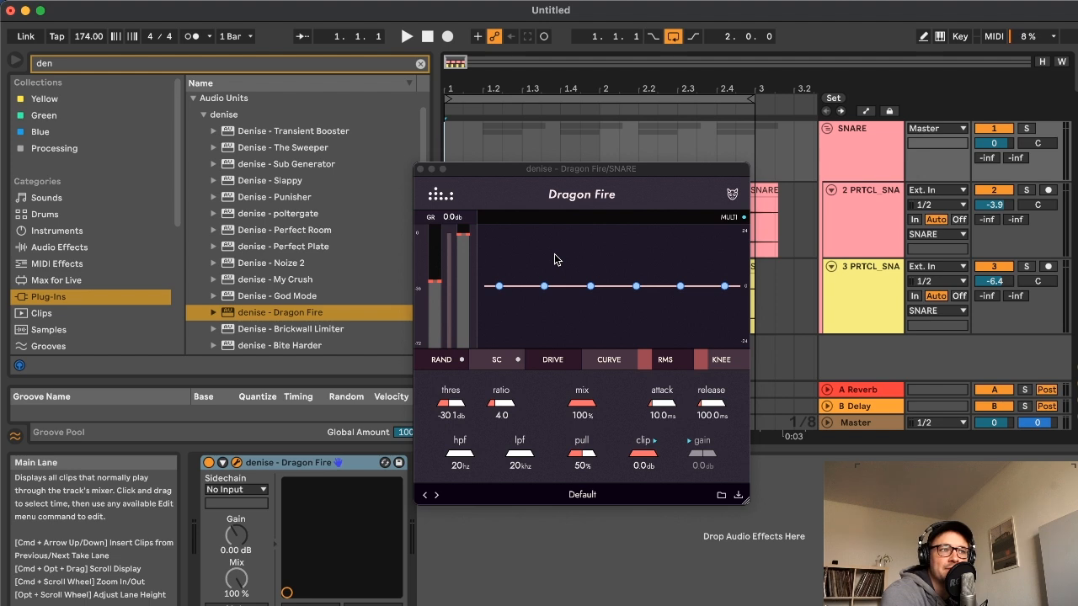
# Restart playback and boost Dragon Fire's third EQ band by about 7.8 dB near 212 Hz
pyautogui.moveTo(595, 168); pyautogui.dragTo(588, 165)
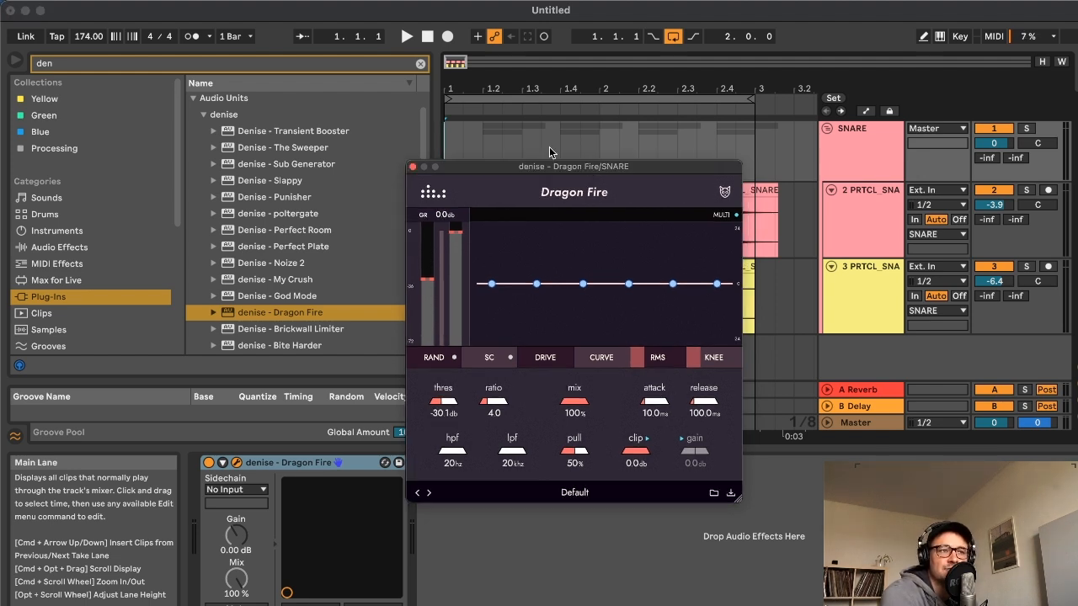
pyautogui.click(427, 36)
pyautogui.click(407, 37)
pyautogui.moveTo(582, 284); pyautogui.dragTo(565, 265)
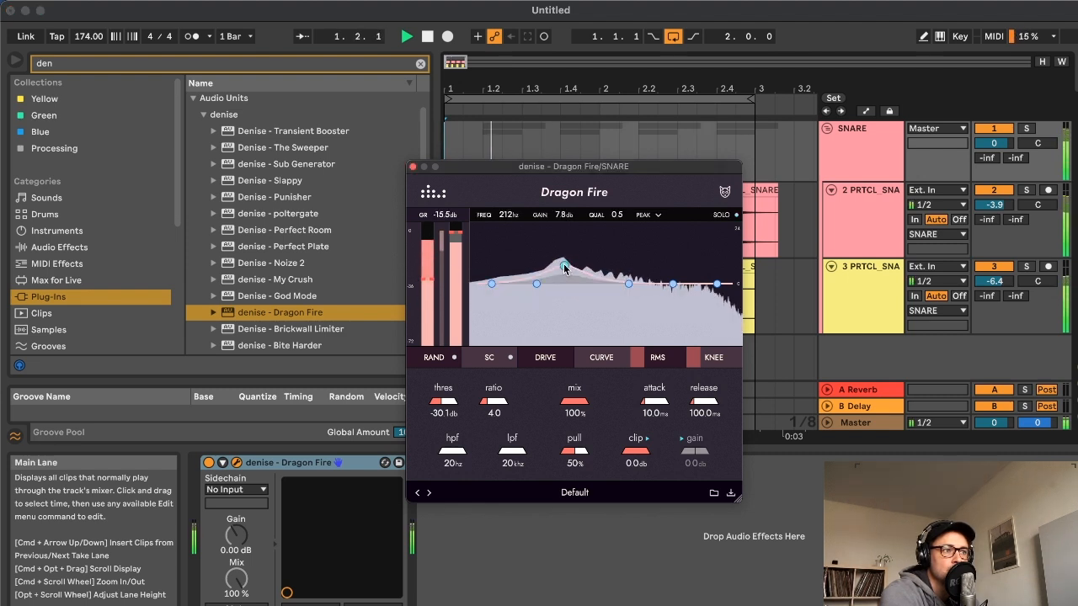
# Raise Dragon Fire's threshold to -26.3 dB and lower its pull to 0%
pyautogui.moveTo(432, 284); pyautogui.dragTo(433, 249)
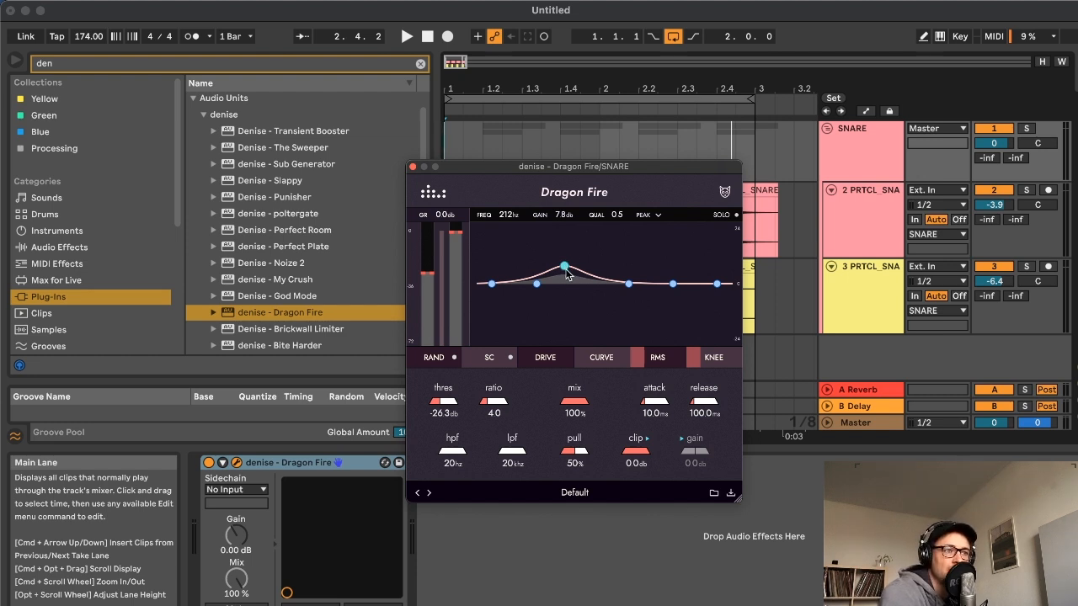
pyautogui.moveTo(596, 172); pyautogui.dragTo(592, 171)
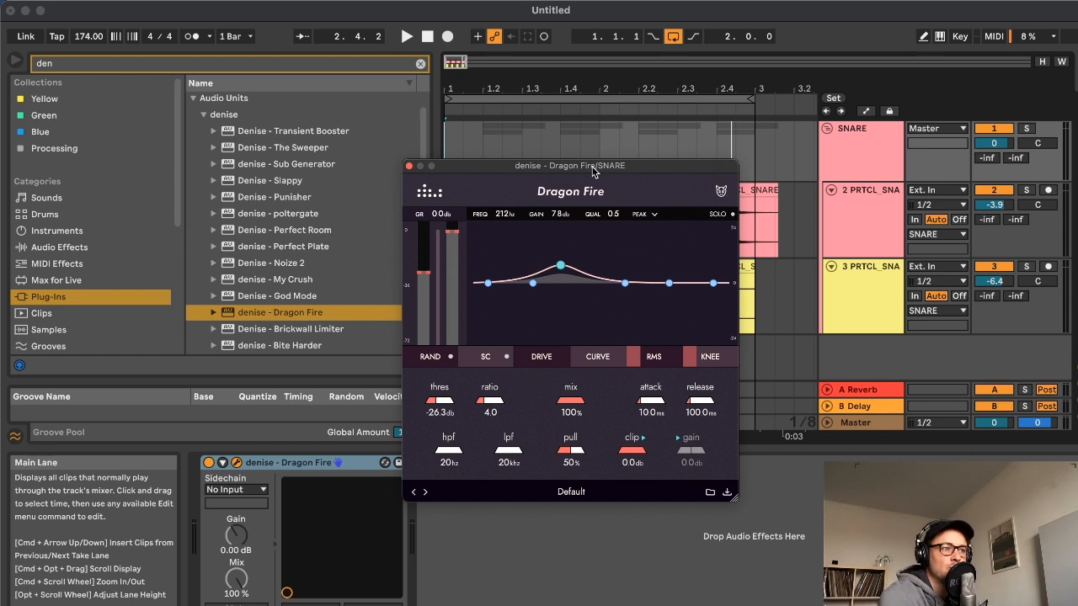
pyautogui.moveTo(571, 458); pyautogui.dragTo(579, 515)
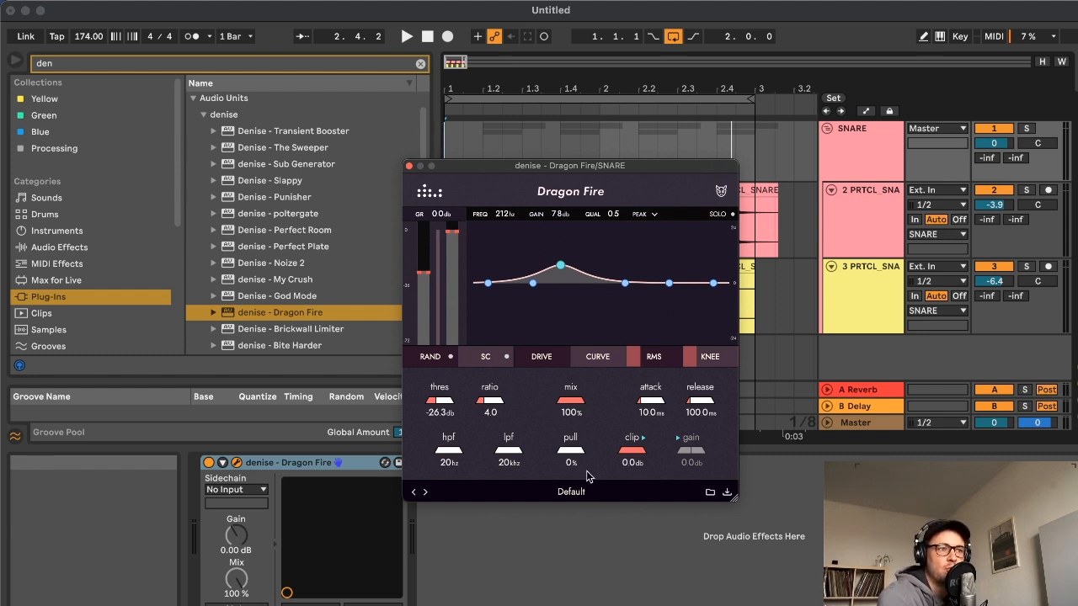
# Audition Dragon Fire's pull between 0% and 48% over the looped snare and settle it at 45%
pyautogui.click(428, 37)
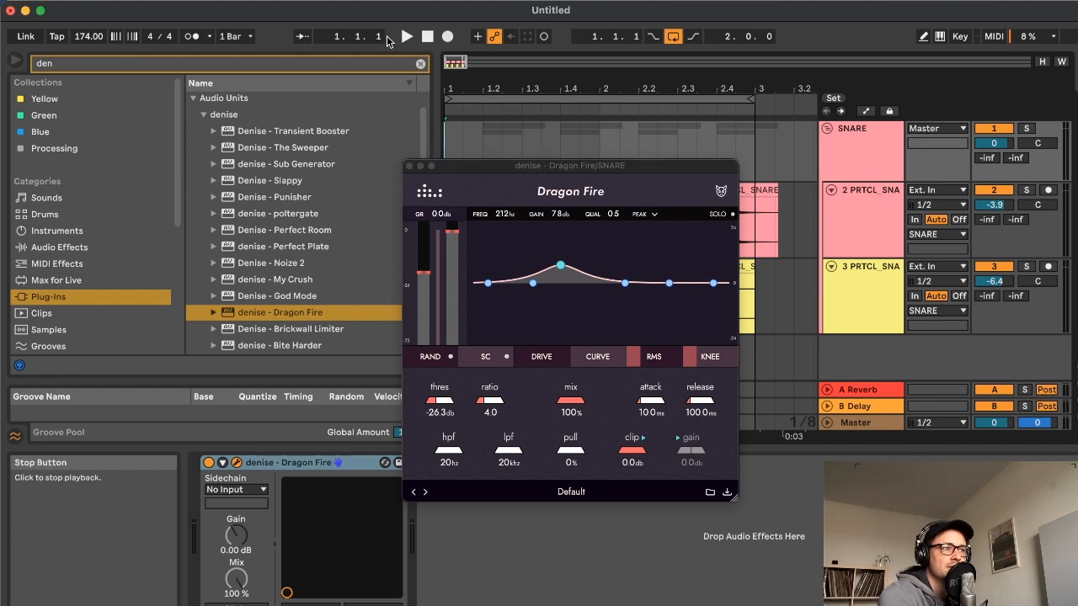
pyautogui.click(407, 36)
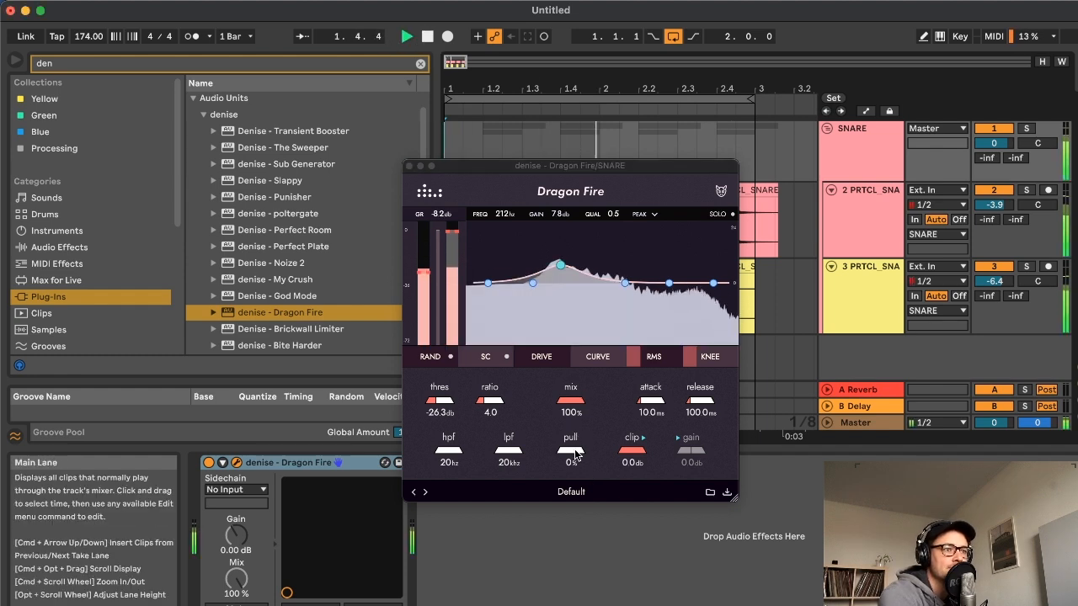
pyautogui.moveTo(573, 431); pyautogui.dragTo(586, 433)
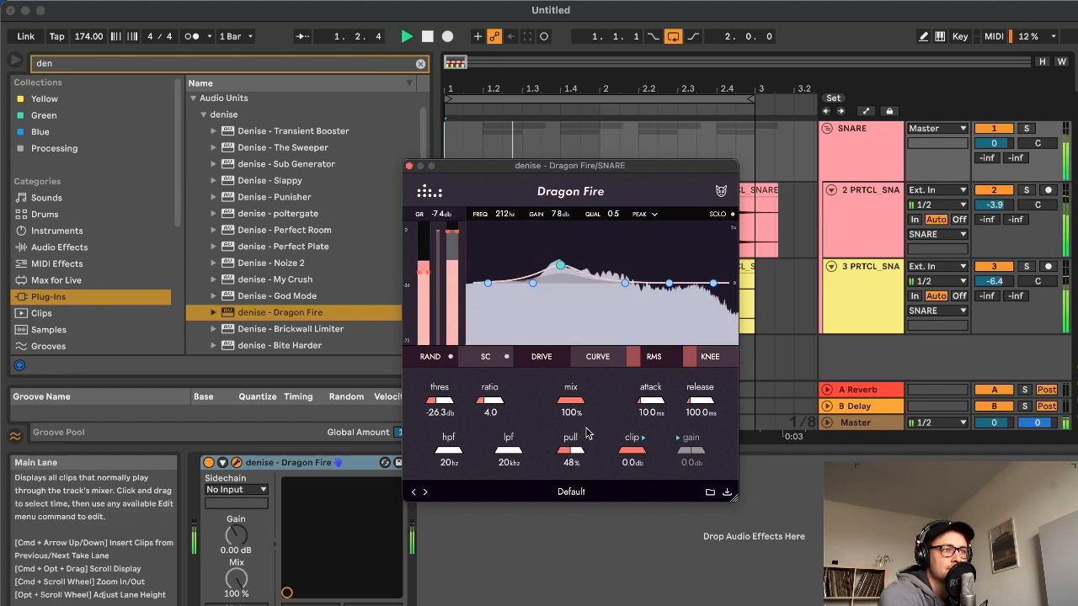
pyautogui.moveTo(572, 450); pyautogui.dragTo(600, 415)
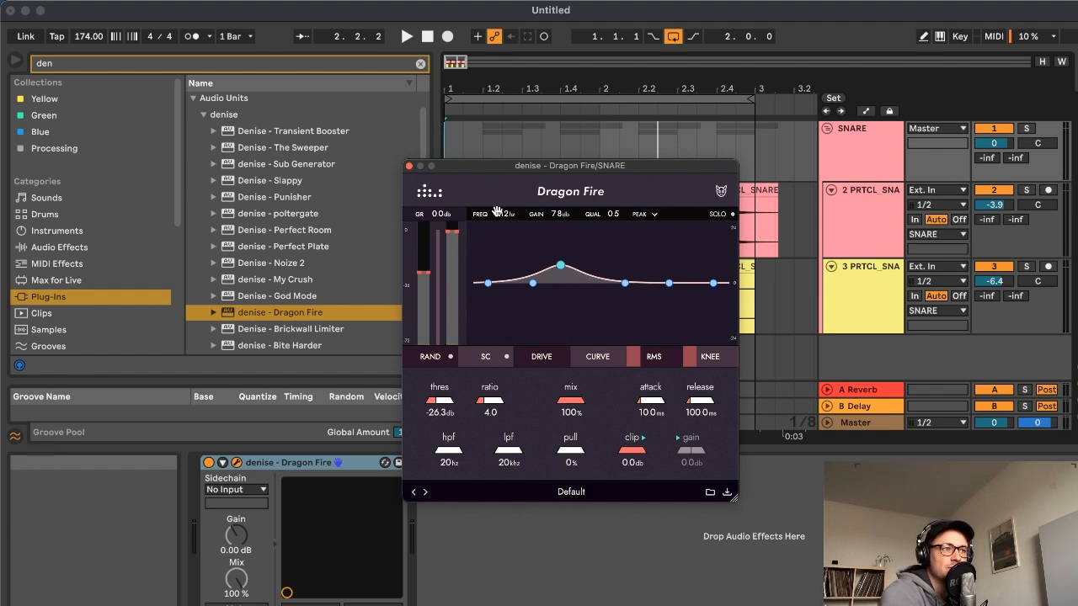
pyautogui.click(427, 36)
pyautogui.click(407, 36)
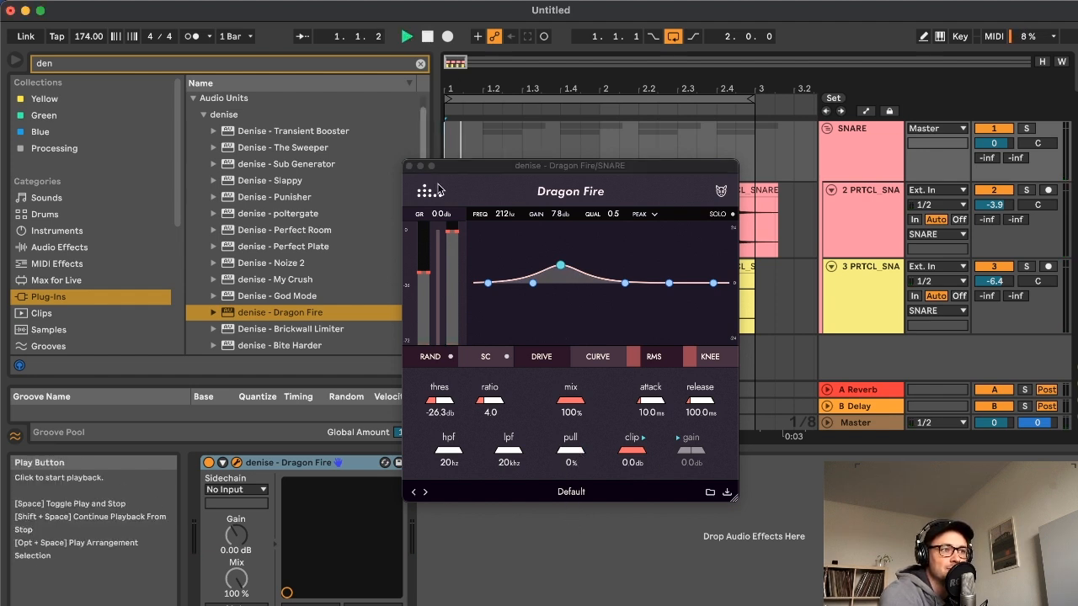
pyautogui.moveTo(574, 452); pyautogui.dragTo(584, 432)
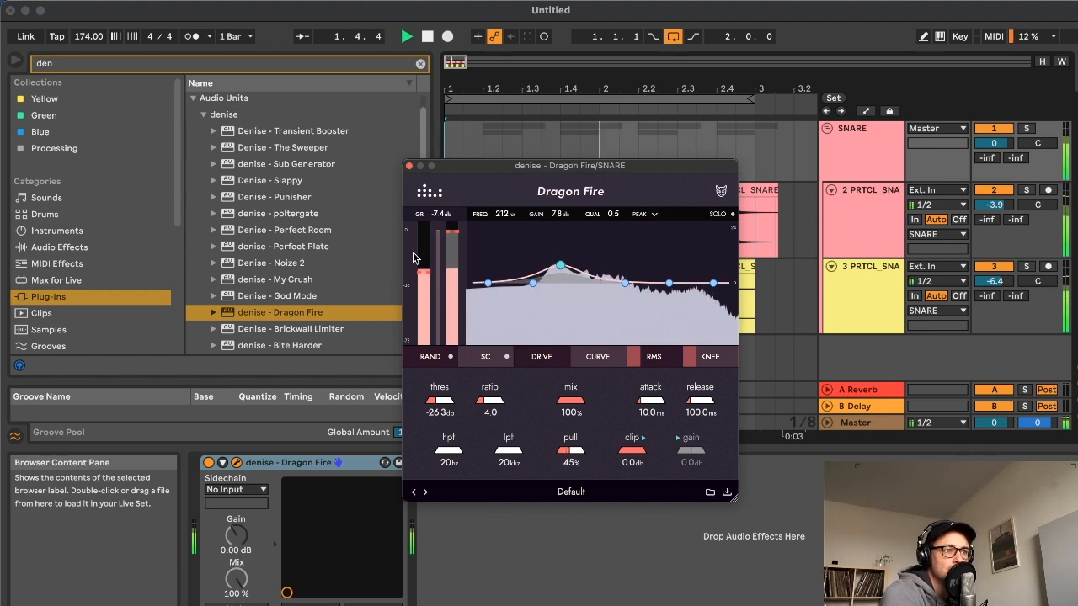
# Compare the looped snare with Dragon Fire bypassed and enabled, and stop playback
pyautogui.click(210, 468)
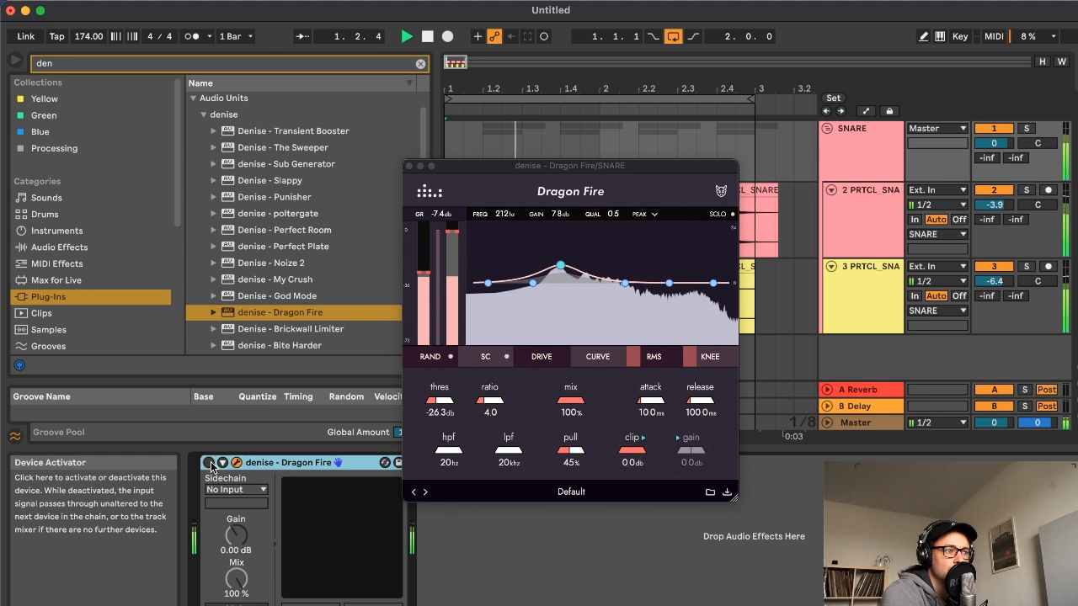
pyautogui.click(210, 468)
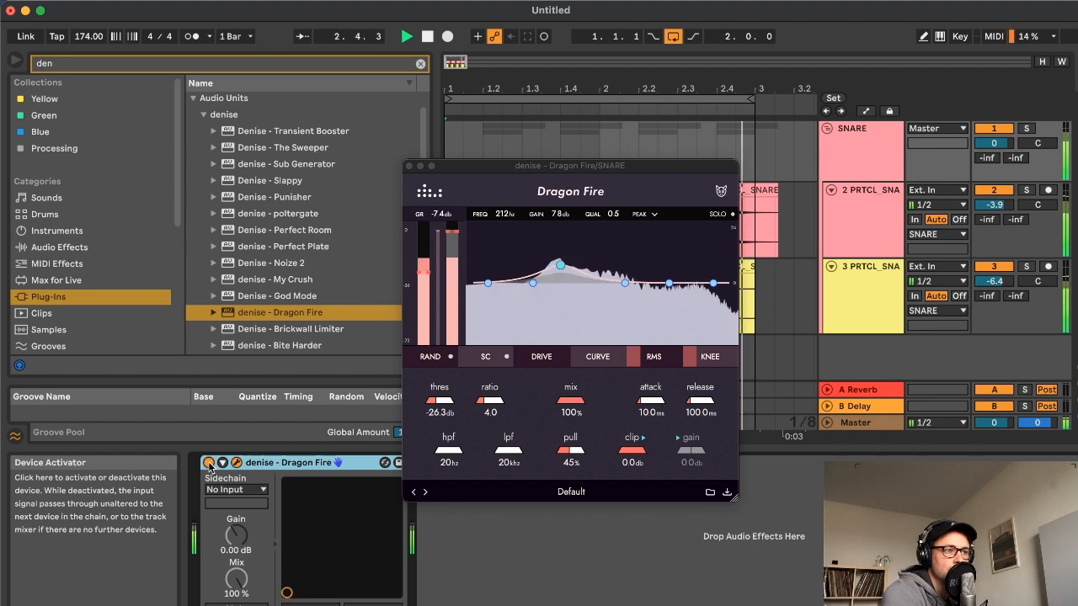
pyautogui.press('space')
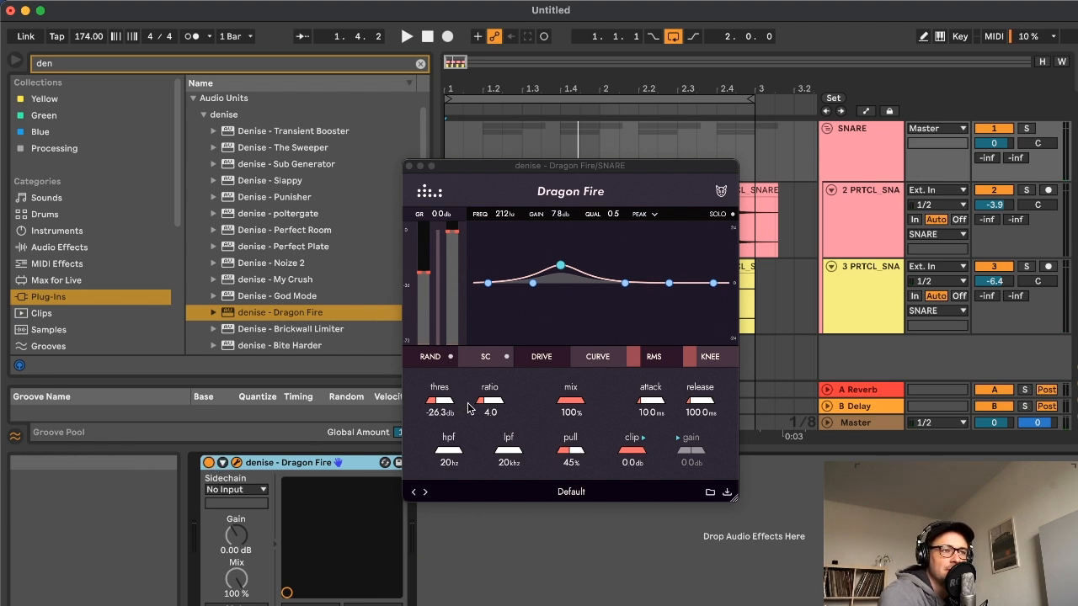
# Set Dragon Fire's attack to 14 ms, release to 79.8 ms and threshold to -24 dB, comparing against bypass during playback
pyautogui.moveTo(706, 406); pyautogui.dragTo(696, 404)
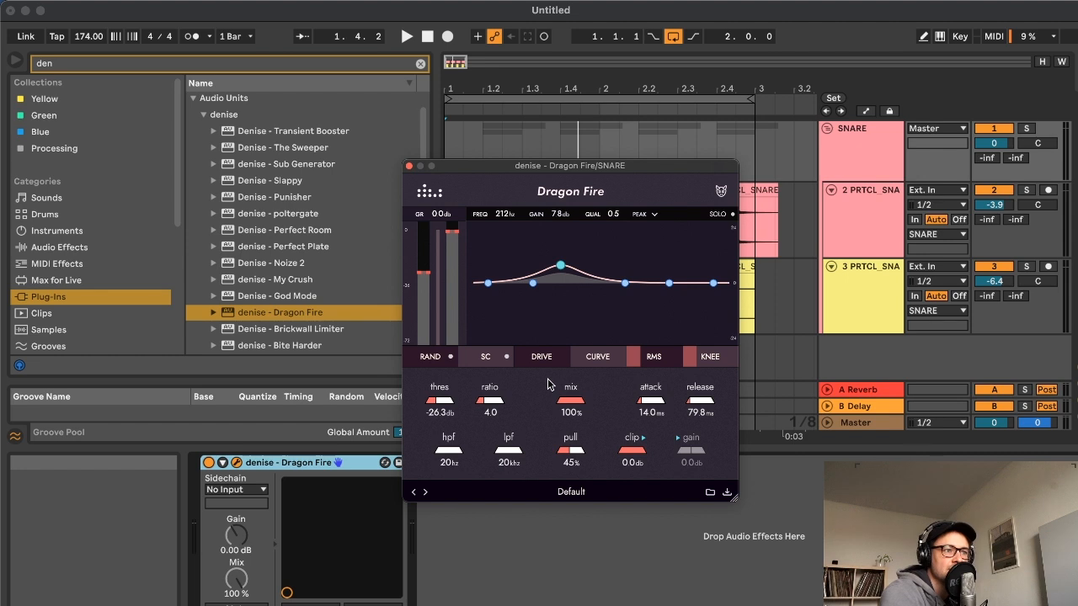
pyautogui.click(427, 36)
pyautogui.click(407, 37)
pyautogui.moveTo(430, 273); pyautogui.dragTo(429, 268)
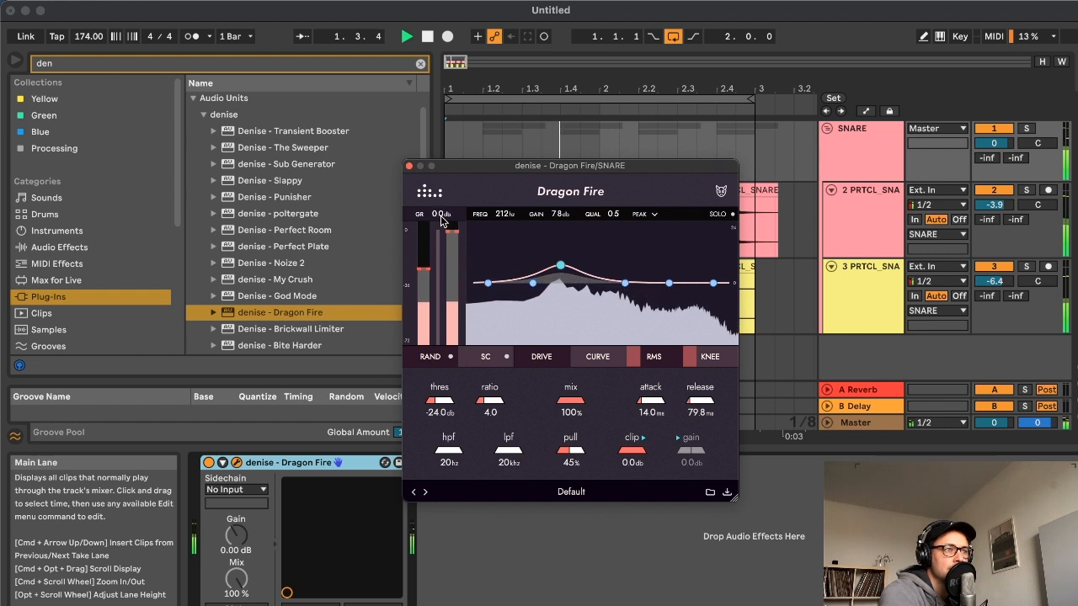
pyautogui.click(208, 462)
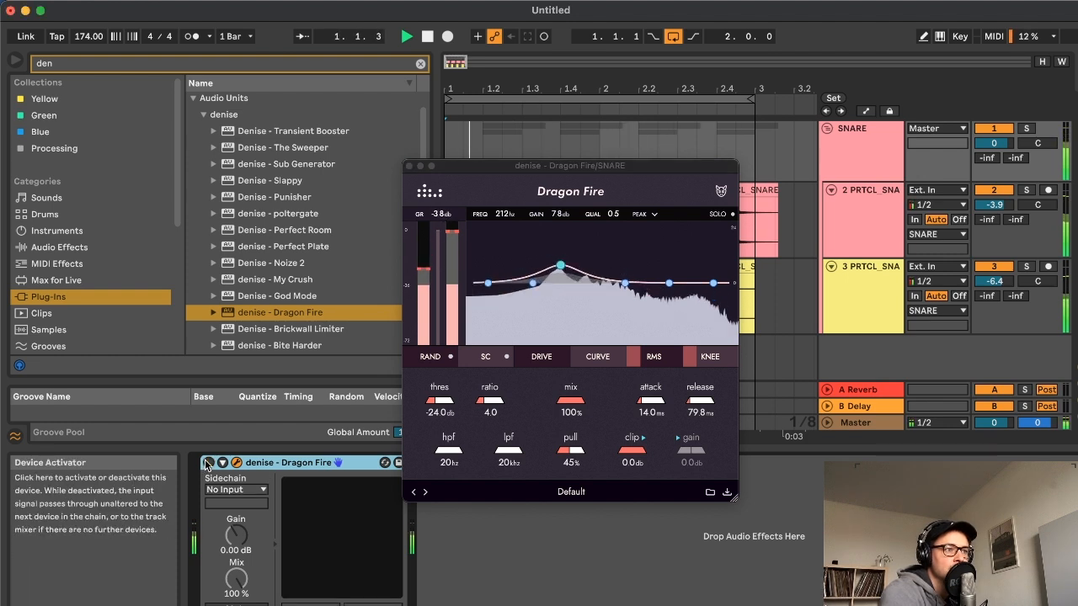
pyautogui.click(208, 462)
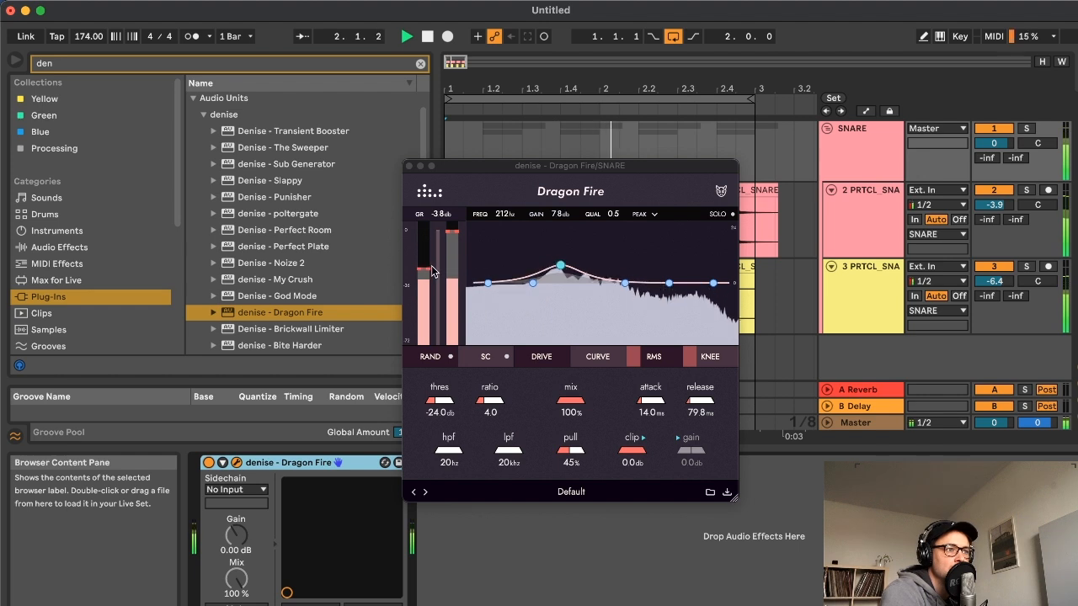
# Set Dragon Fire's threshold to -23.2 dB and mix to 79%, and compare the processed snare against bypass
pyautogui.click(451, 297)
pyautogui.moveTo(570, 401)
pyautogui.mouseDown()
pyautogui.moveTo(572, 436)
pyautogui.moveTo(581, 417)
pyautogui.mouseUp()
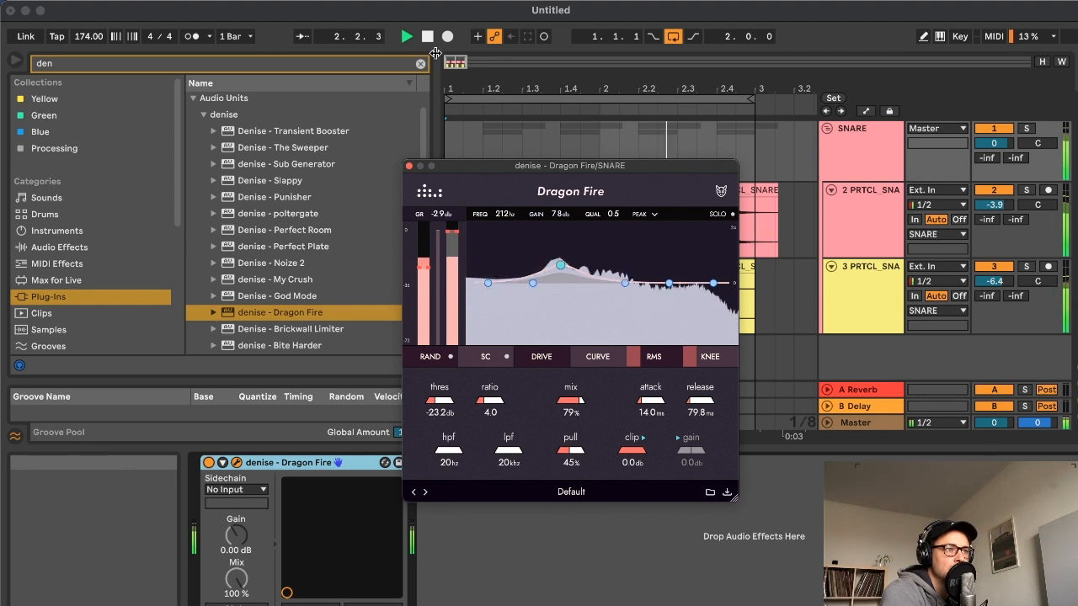
pyautogui.click(210, 464)
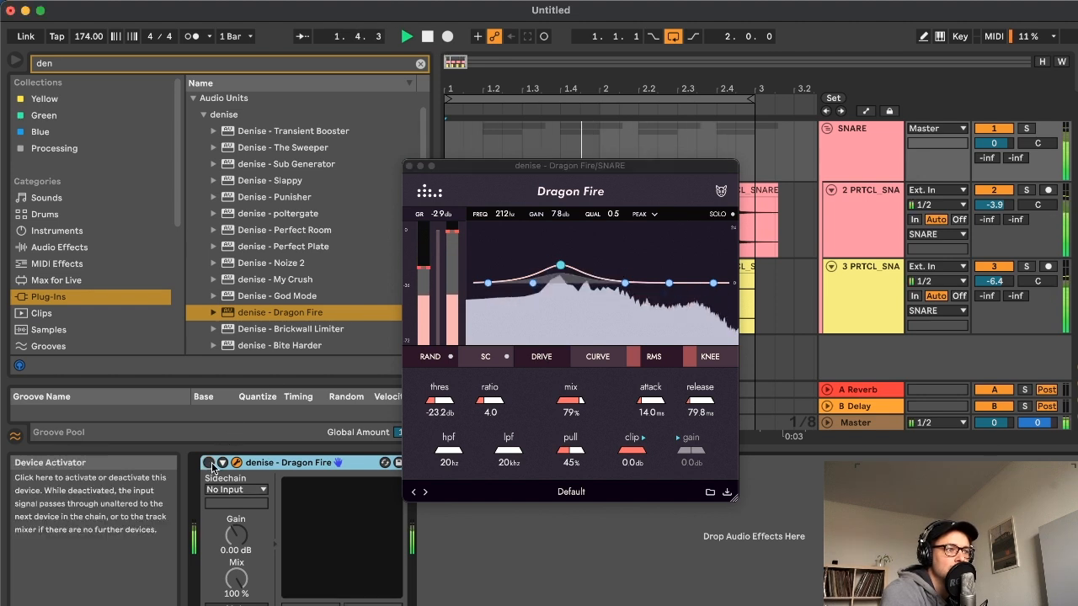
pyautogui.click(210, 465)
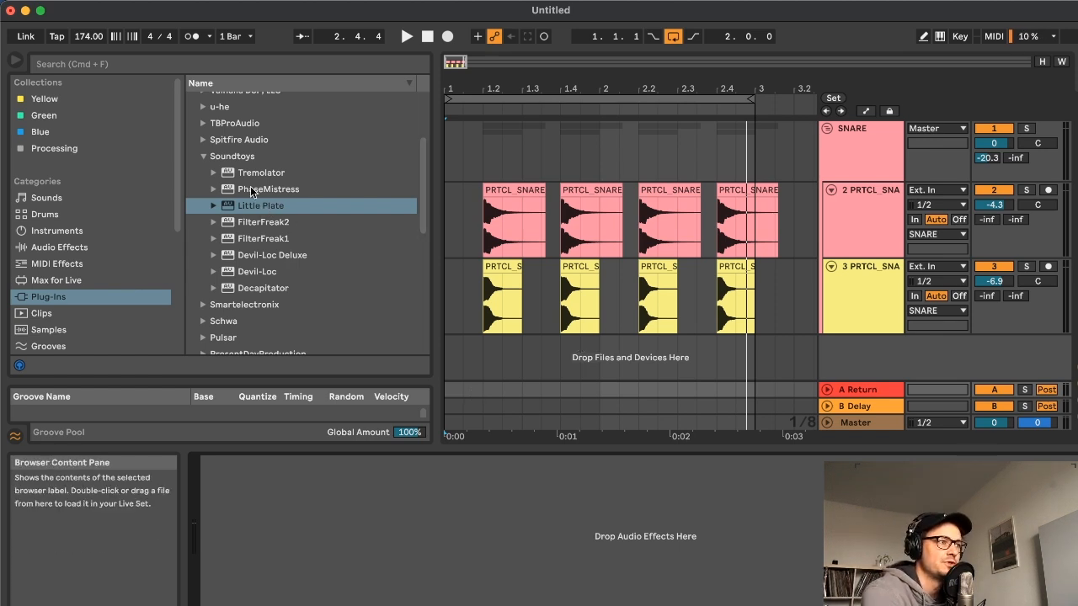
# Load Soundtoys Little Plate on return track A and reposition its window over the arrangement
pyautogui.click(260, 211)
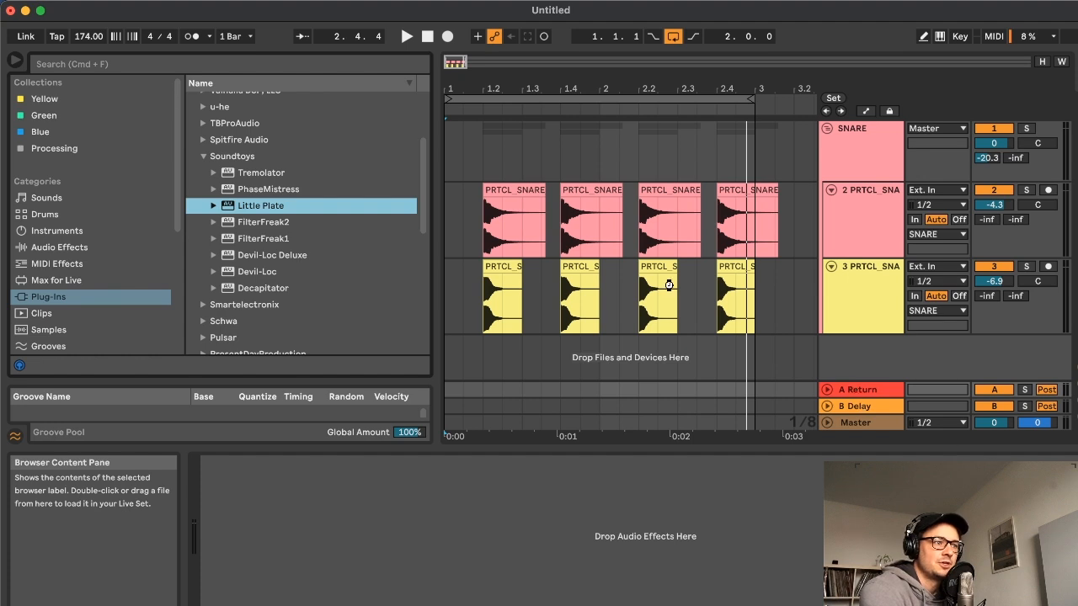
pyautogui.moveTo(668, 285); pyautogui.dragTo(668, 285)
pyautogui.moveTo(589, 226); pyautogui.dragTo(496, 276)
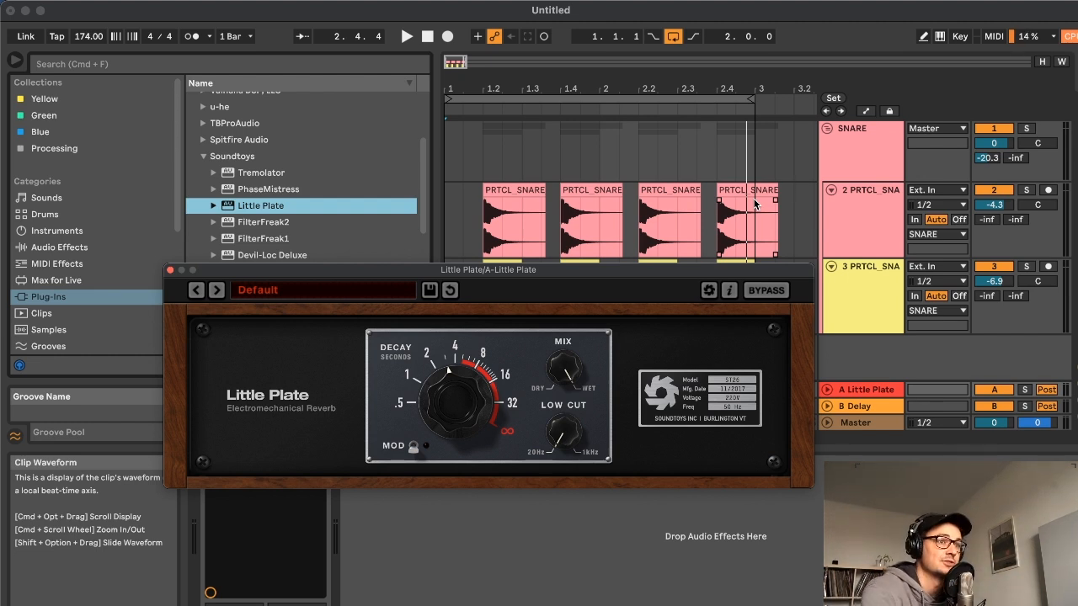
pyautogui.moveTo(483, 271); pyautogui.dragTo(494, 259)
# Shorten Little Plate's decay to .5 seconds and raise its low cut to about the middle of its range
pyautogui.moveTo(451, 386); pyautogui.dragTo(447, 430)
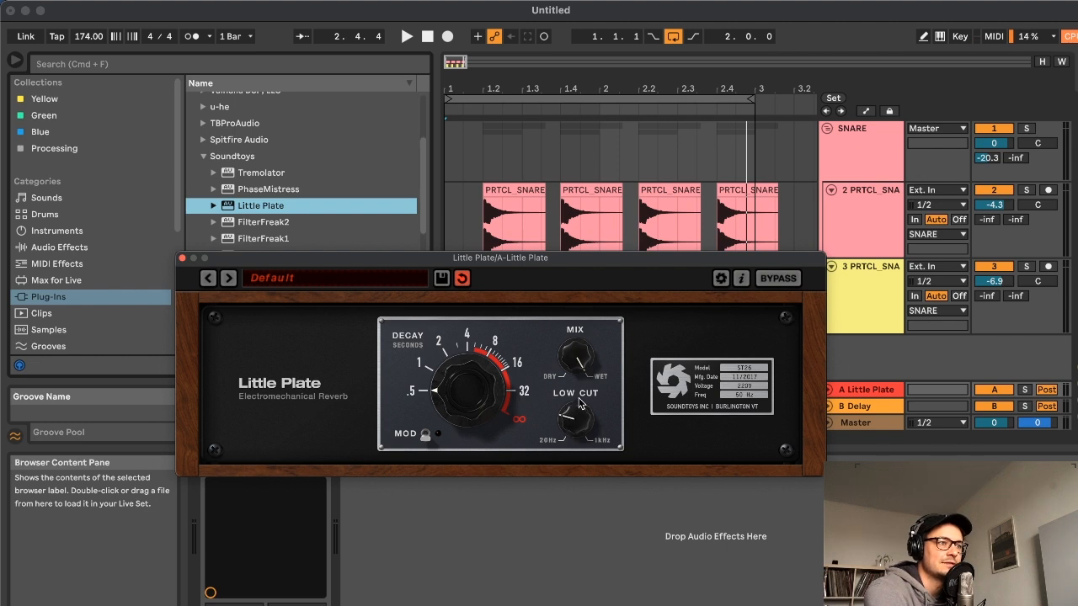
pyautogui.moveTo(583, 375); pyautogui.dragTo(585, 369)
pyautogui.moveTo(579, 272); pyautogui.dragTo(586, 266)
# Audition the loop without reverb and set the SNARE group's send to return A to -23.0 dB
pyautogui.click(427, 36)
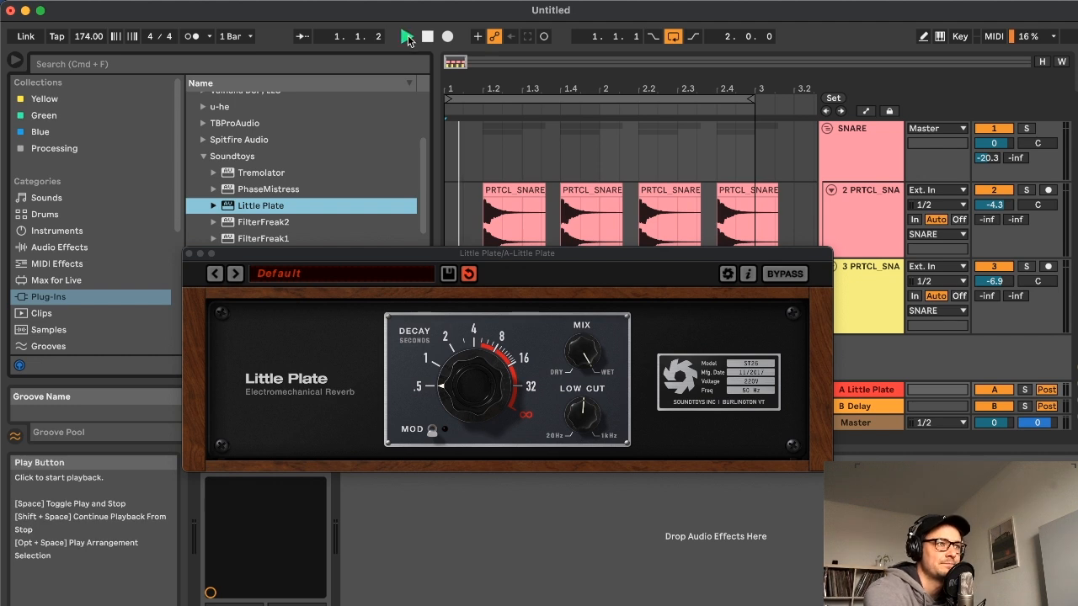
pyautogui.click(407, 36)
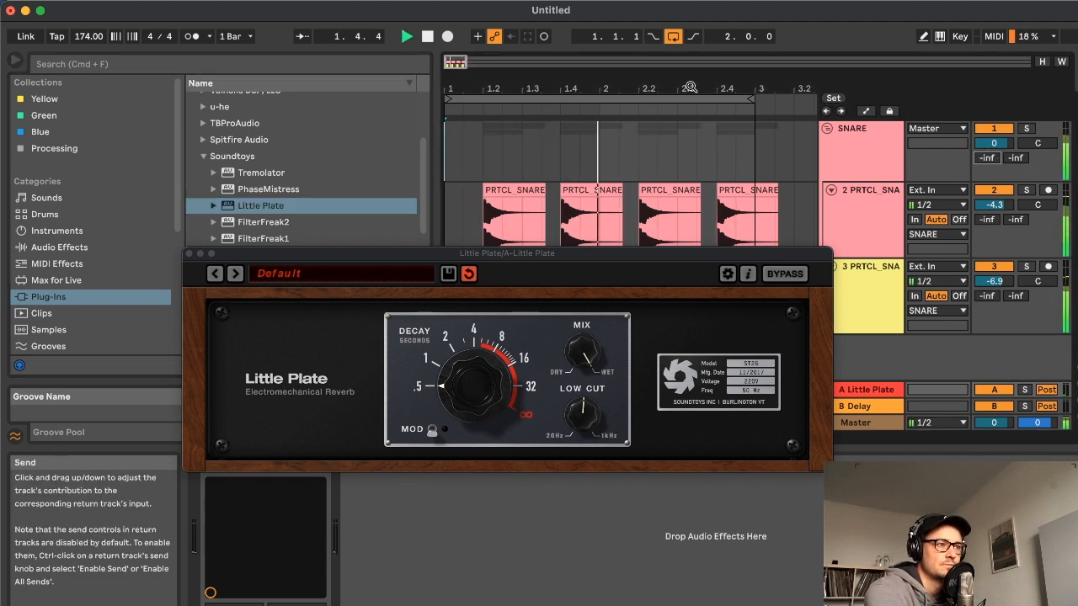
pyautogui.click(427, 37)
pyautogui.click(406, 37)
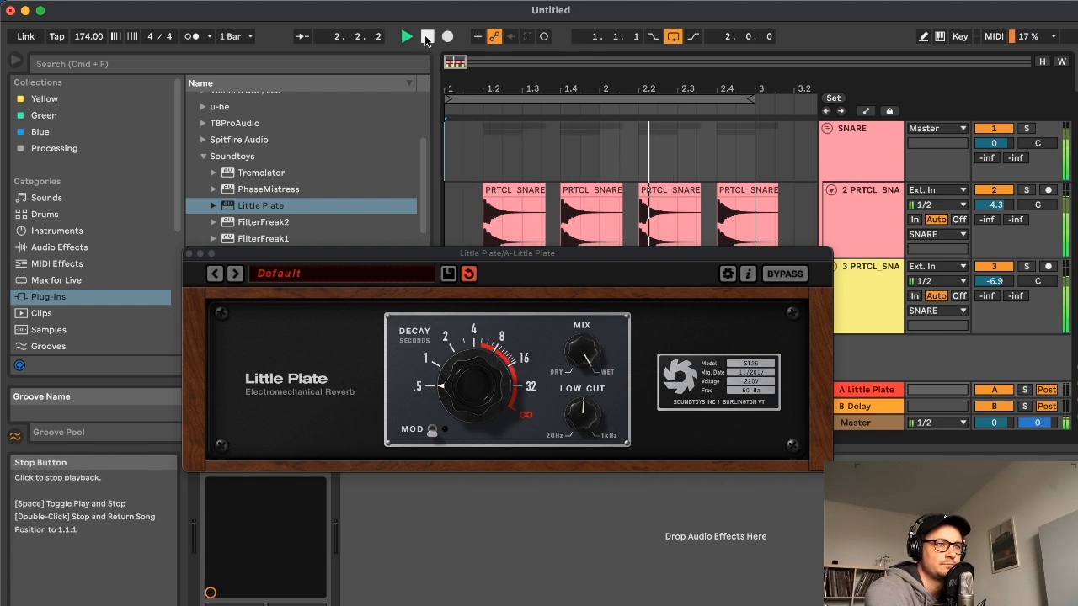
pyautogui.click(426, 36)
pyautogui.moveTo(987, 157); pyautogui.dragTo(987, 159)
pyautogui.click(406, 36)
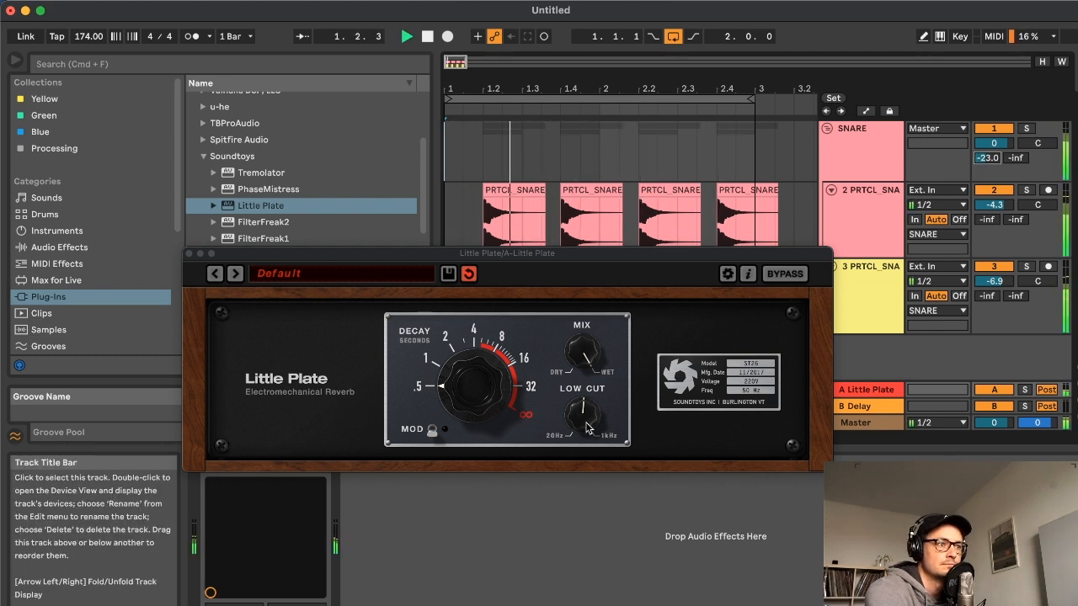
# Raise Little Plate's low cut slightly further while the loop plays, stop playback and close the reverb's window
pyautogui.moveTo(586, 420); pyautogui.dragTo(588, 414)
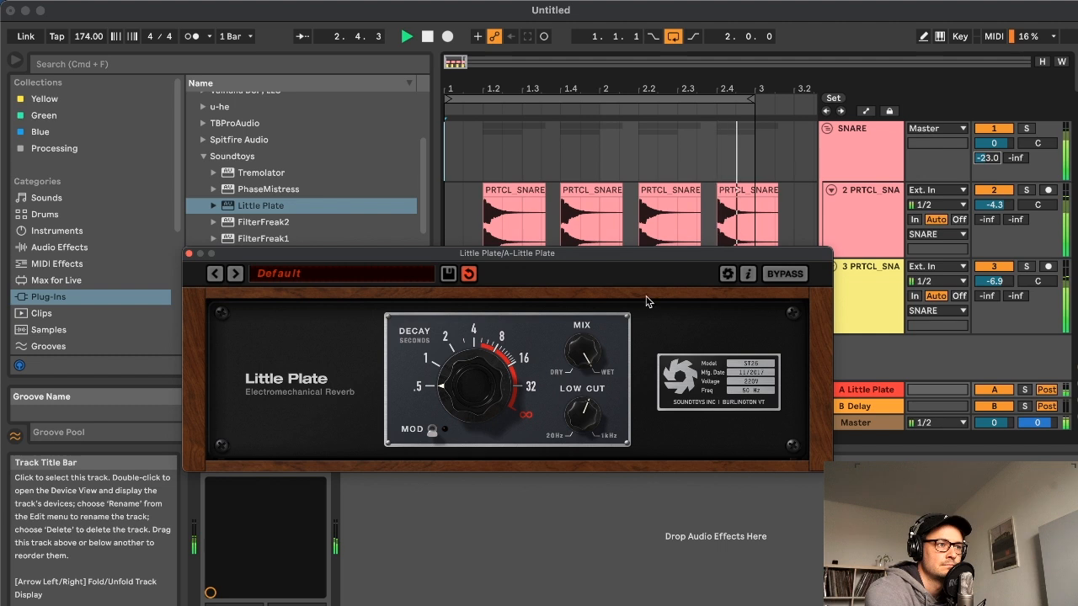
pyautogui.moveTo(637, 261); pyautogui.dragTo(651, 259)
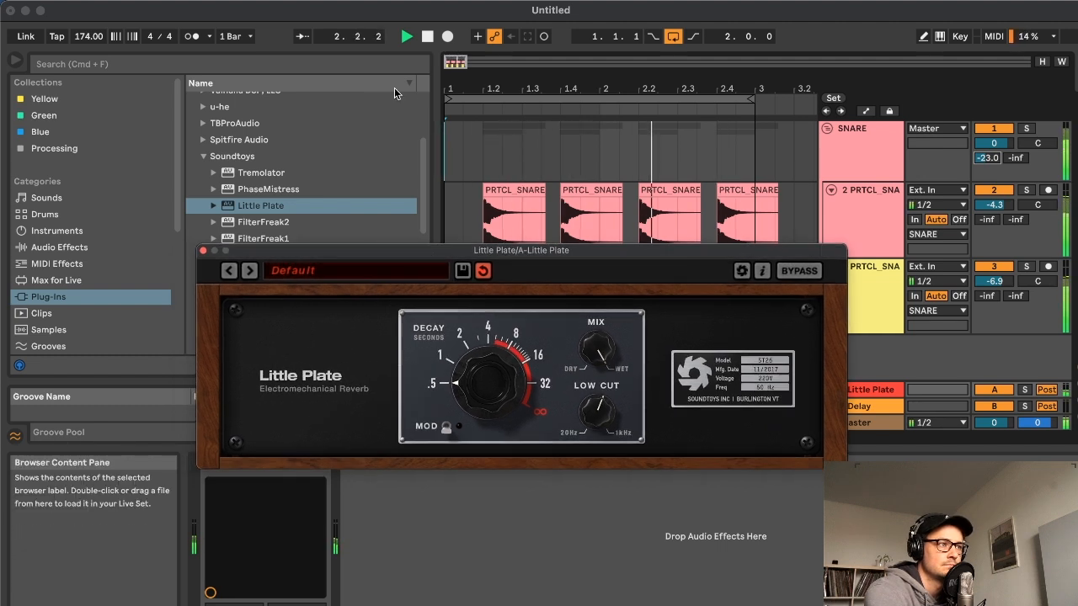
pyautogui.click(427, 38)
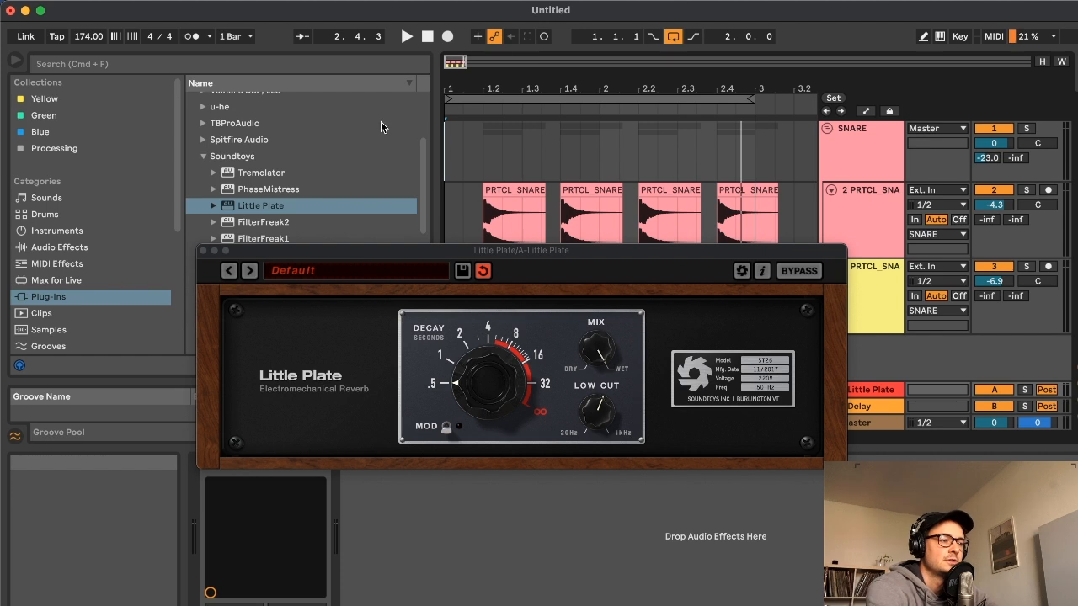
pyautogui.click(203, 250)
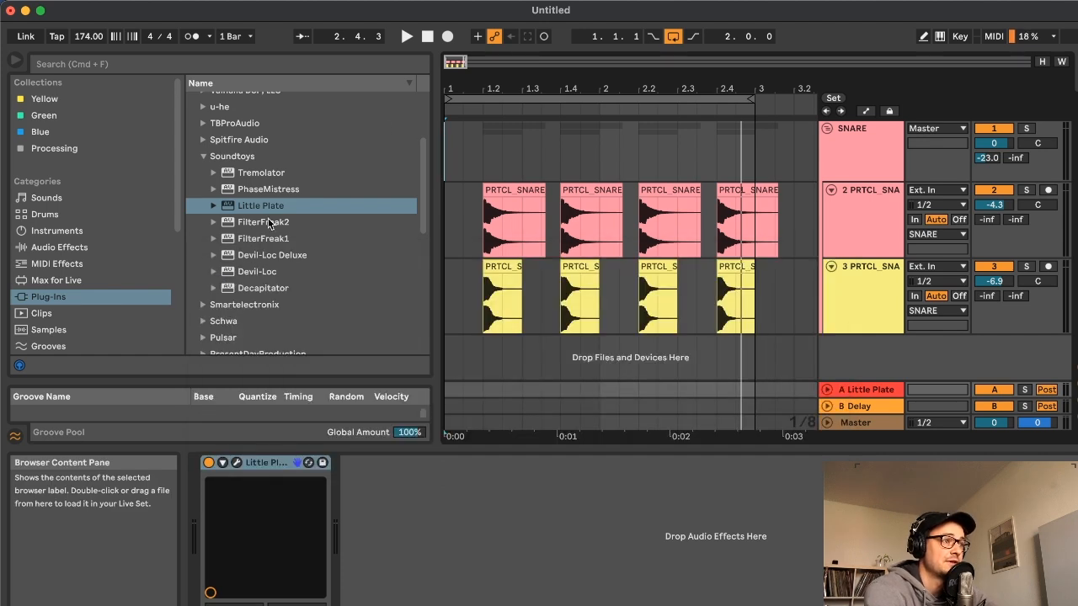
# Zoom the arrangement out to show over three bars and browse the Notion Audio - PRTCL Sounds folders for kick samples
pyautogui.moveTo(451, 62); pyautogui.dragTo(453, 43)
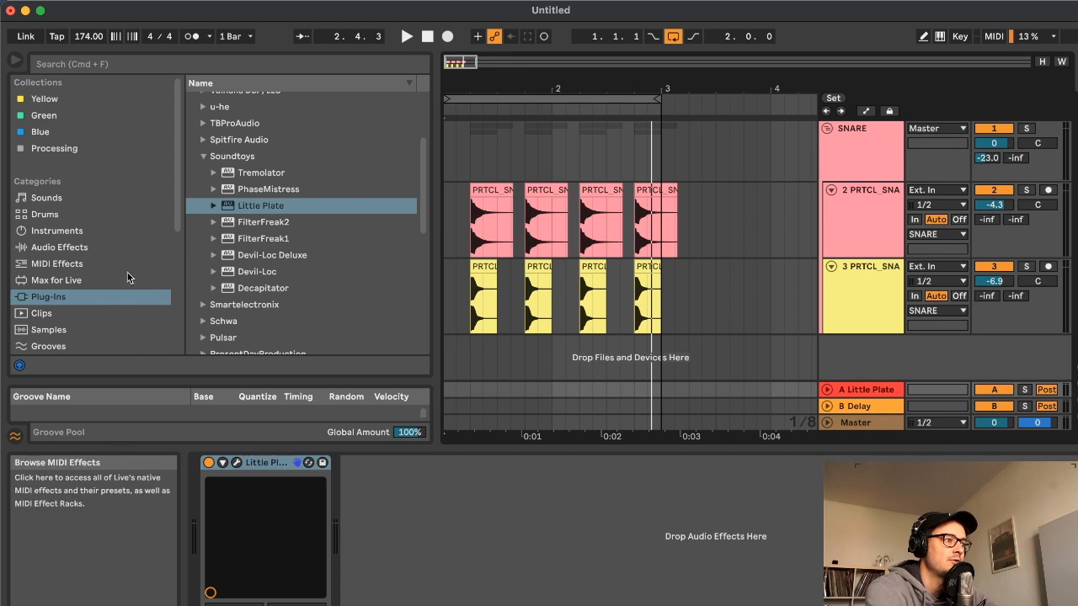
pyautogui.scroll(-5, 92, 304)
pyautogui.scroll(-1, 75, 311)
pyautogui.click(92, 295)
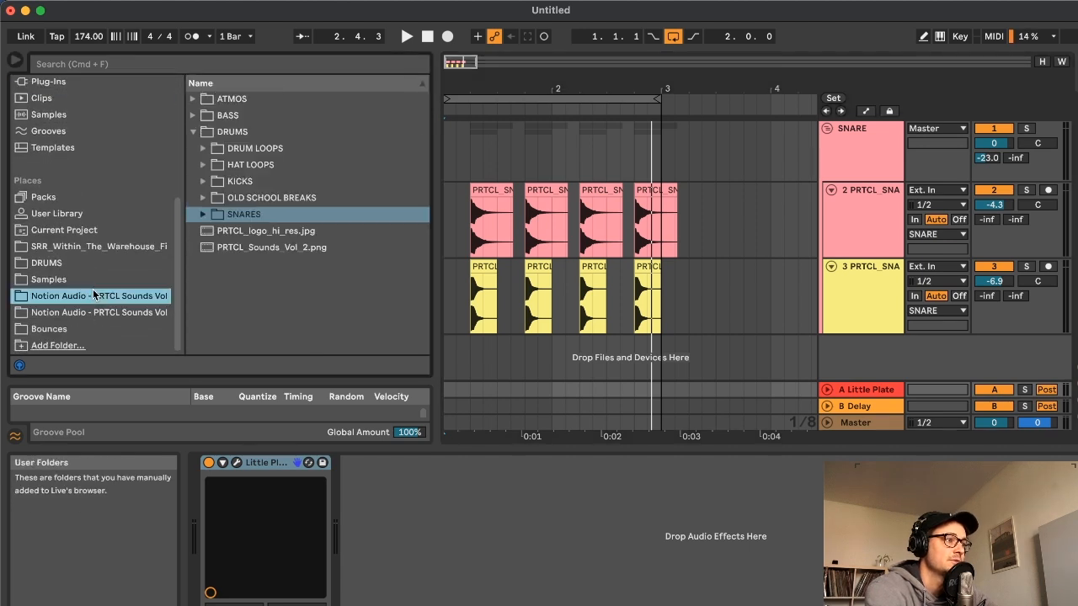
pyautogui.click(89, 313)
pyautogui.click(99, 297)
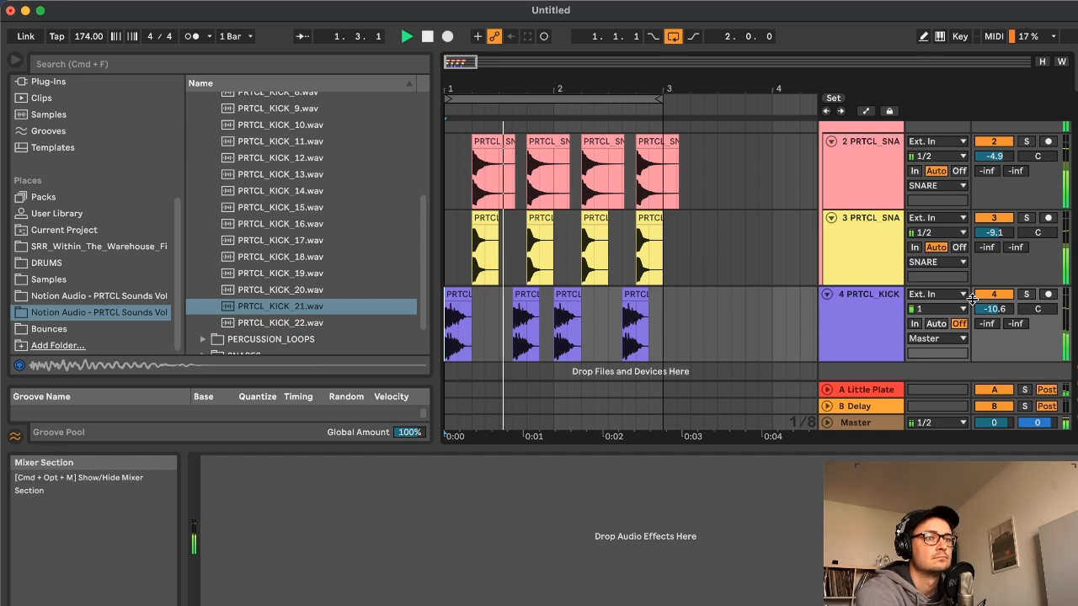
# Set the first kick track's volume to -7.2 dB and layer PRTCL_KICK_13.wav on a new track at -8.6 dB
pyautogui.moveTo(994, 309); pyautogui.dragTo(993, 304)
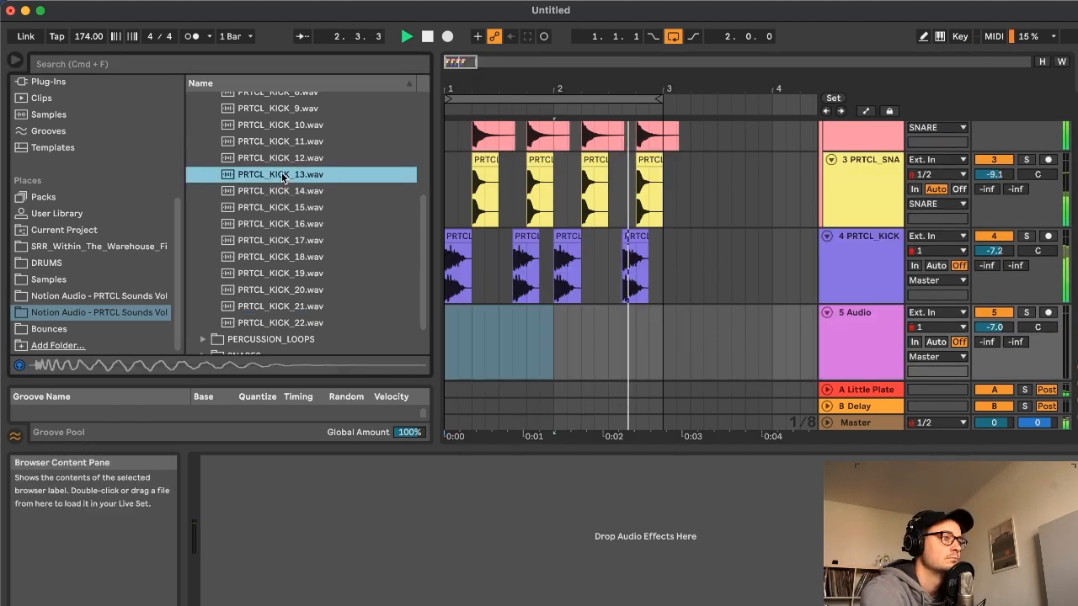
pyautogui.moveTo(279, 175); pyautogui.dragTo(525, 320)
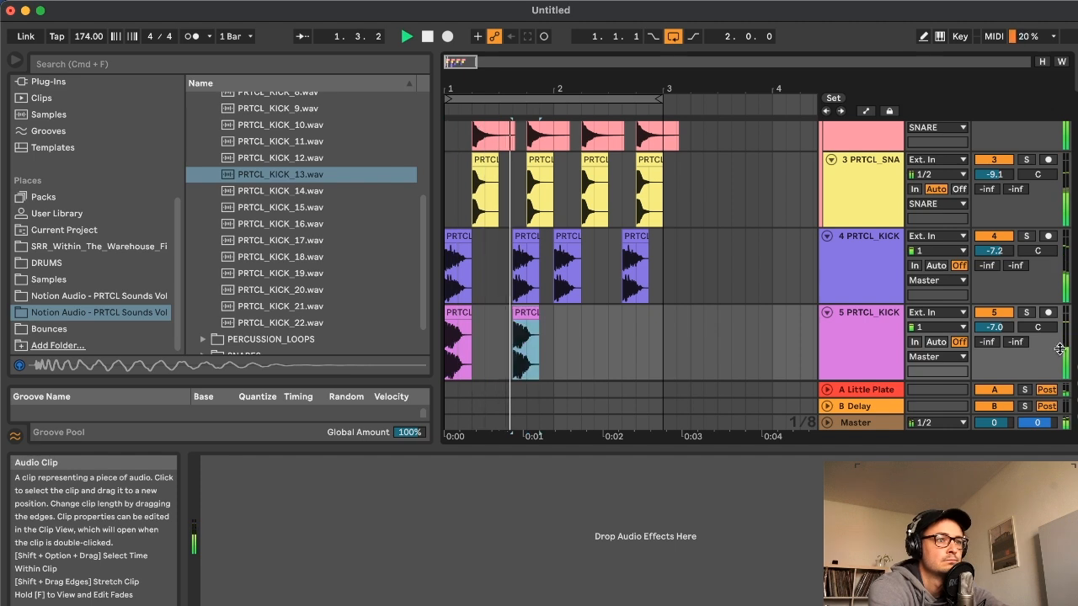
pyautogui.moveTo(998, 327); pyautogui.dragTo(998, 337)
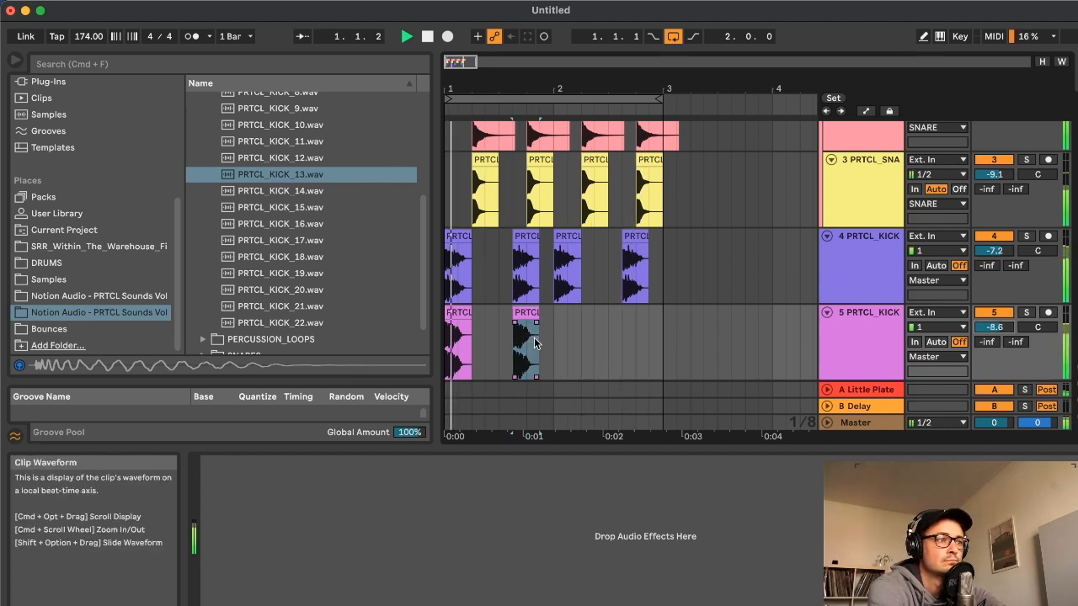
# Duplicate track 5's first-bar kick clips into bar 2 and set the volumes of tracks 3, 4 and 5 to -9.4, -8.1 and -9.5 dB
pyautogui.moveTo(554, 327); pyautogui.dragTo(448, 327)
pyautogui.press('super+d')
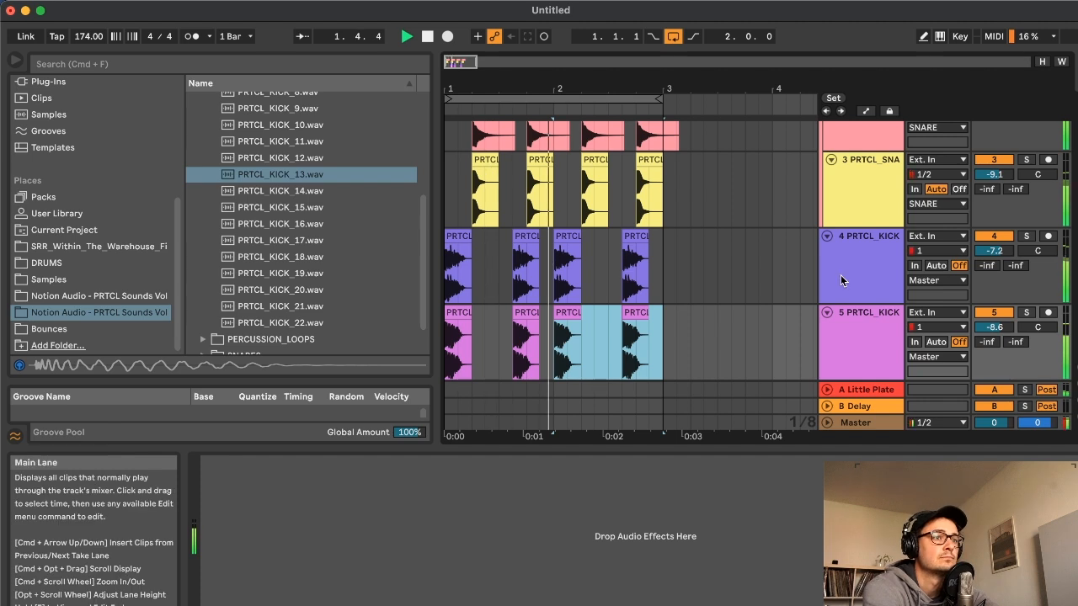
pyautogui.moveTo(998, 326); pyautogui.dragTo(997, 334)
pyautogui.moveTo(995, 251); pyautogui.dragTo(995, 259)
pyautogui.scroll(2, 994, 175)
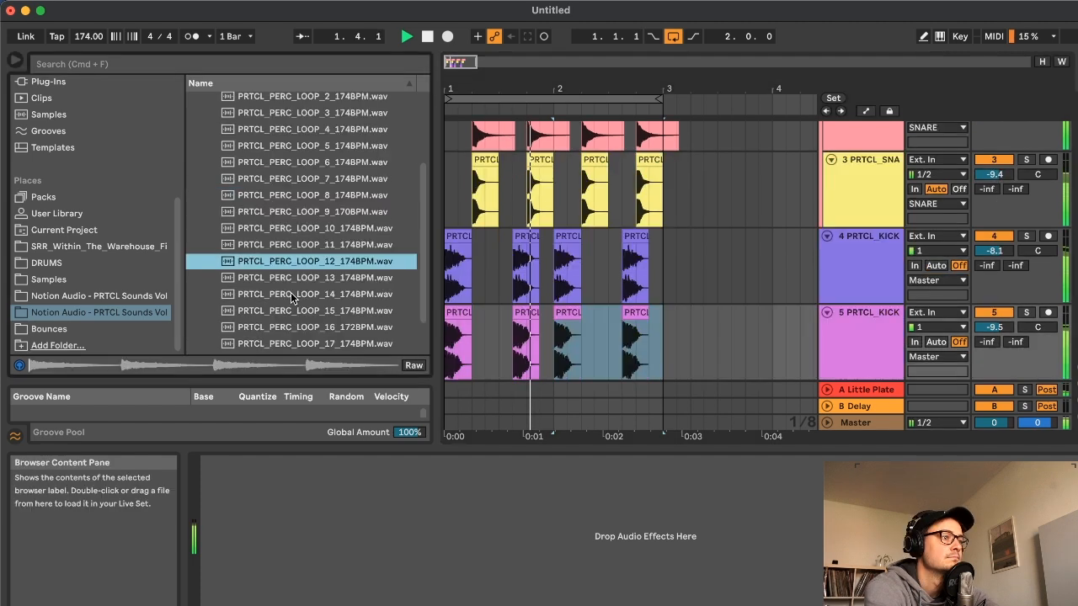
pyautogui.scroll(-2, 290, 295)
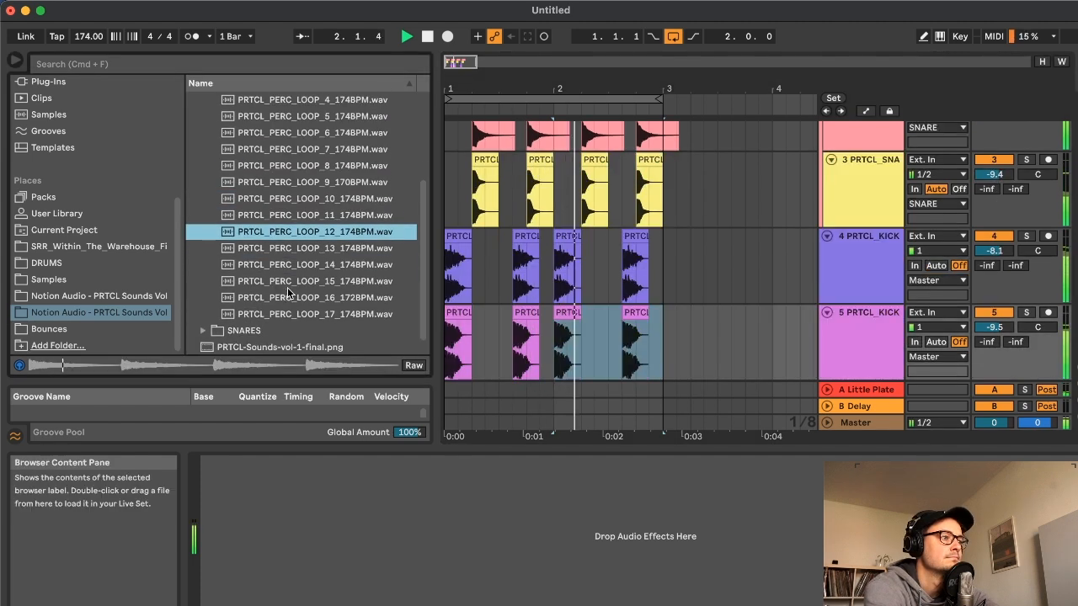
# Audition the percussion loops and place PRTCL_PERC_LOOP_15_174BPM.wav at bar 1 on a new track, set to -11.8 dB
pyautogui.click(295, 267)
pyautogui.scroll(-1, 293, 279)
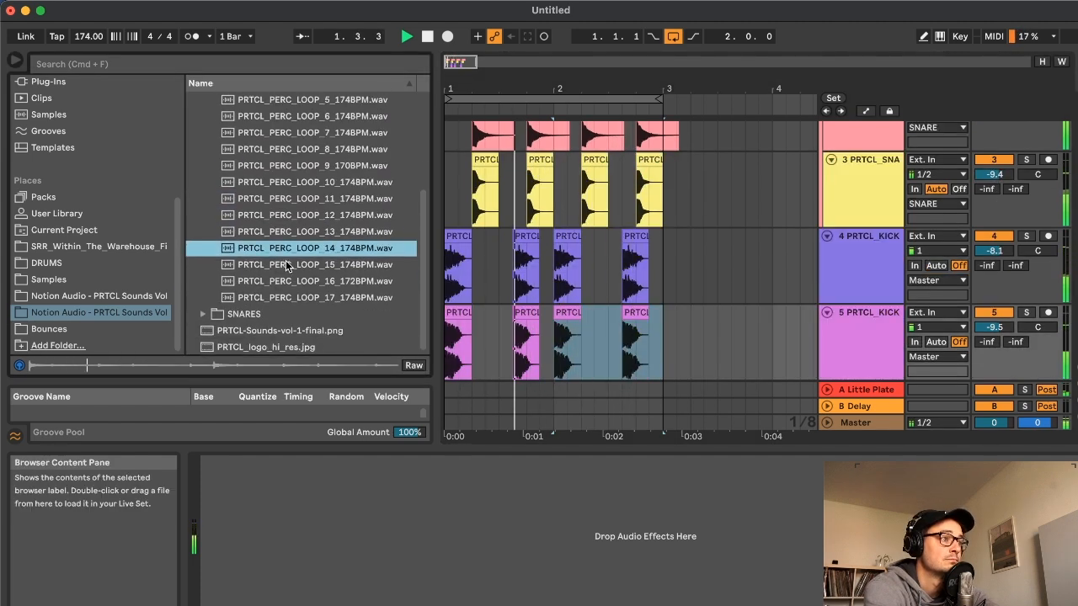
pyautogui.click(289, 268)
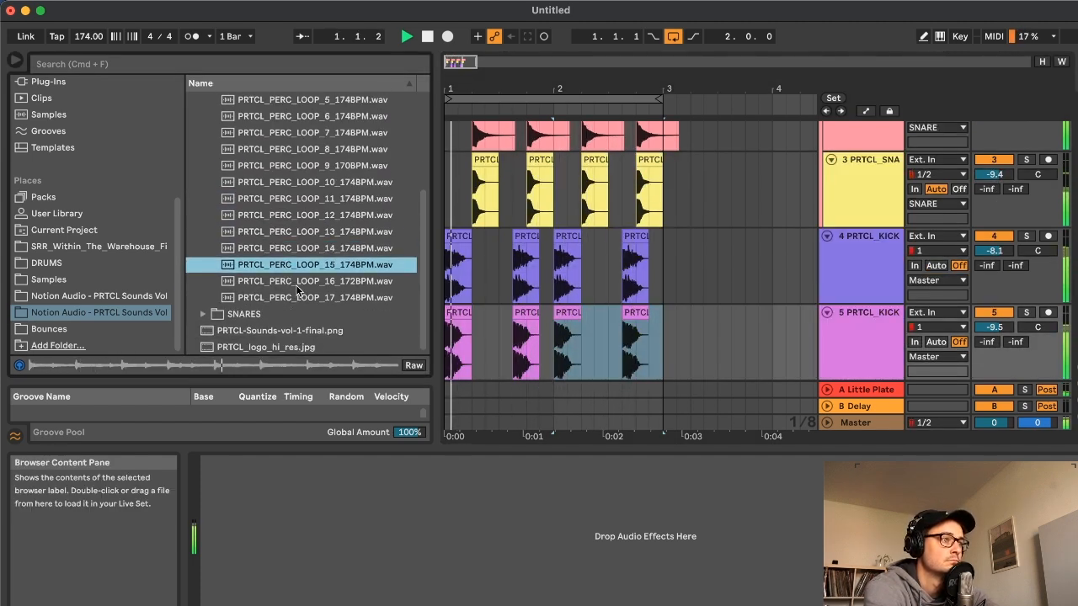
pyautogui.scroll(-2, 589, 337)
pyautogui.moveTo(492, 372); pyautogui.dragTo(448, 371)
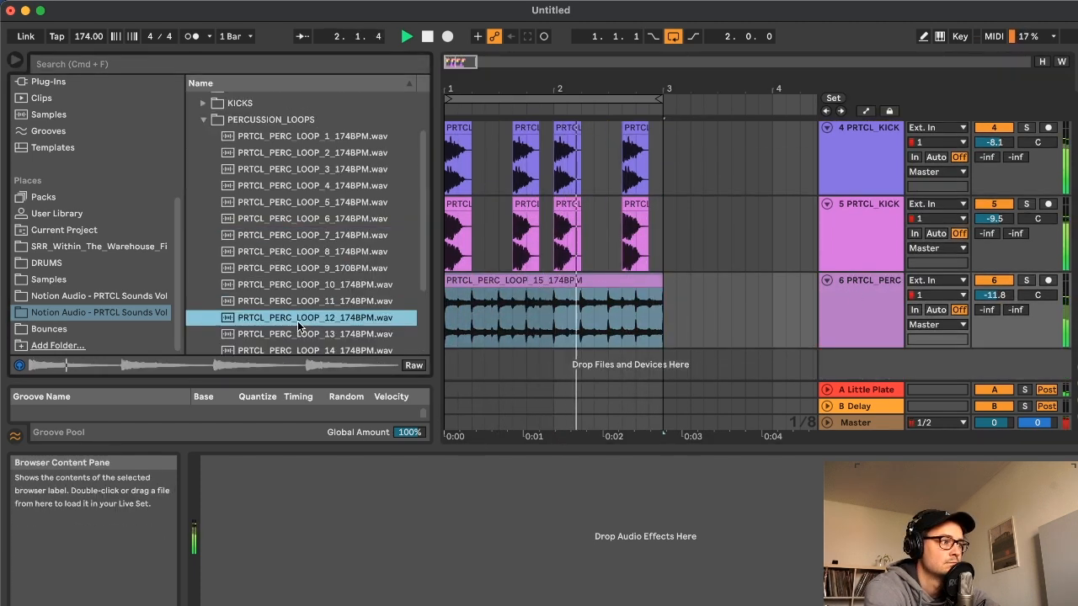
# Layer PRTCL_PERC_LOOP_12_174BPM.wav from bar 1 on another new track and lower its volume to -4.8 dB
pyautogui.scroll(-5, 303, 278)
pyautogui.moveTo(309, 221); pyautogui.dragTo(447, 363)
pyautogui.moveTo(993, 333); pyautogui.dragTo(994, 387)
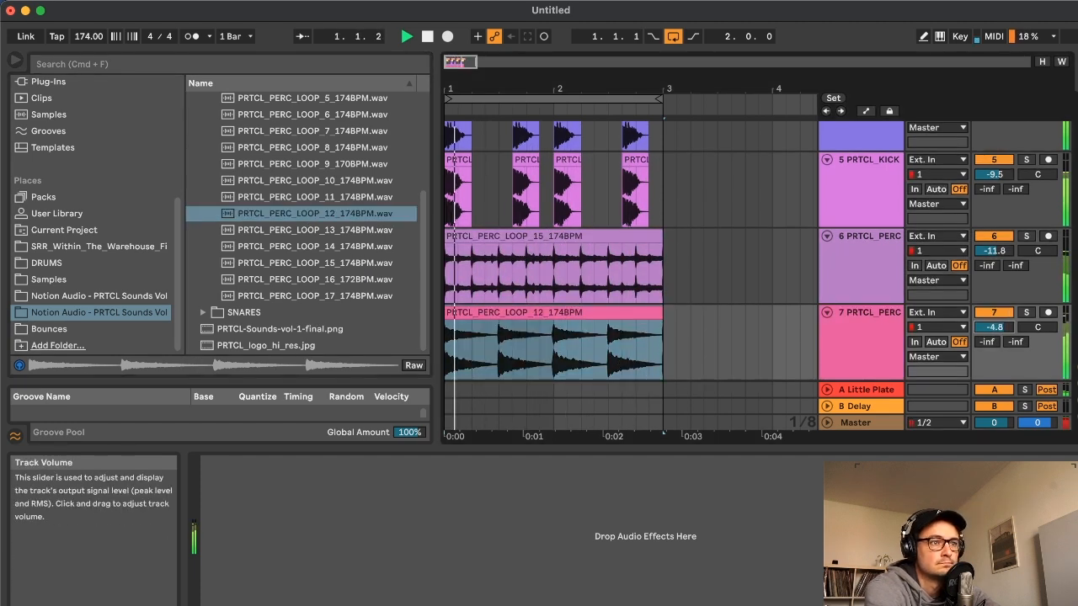